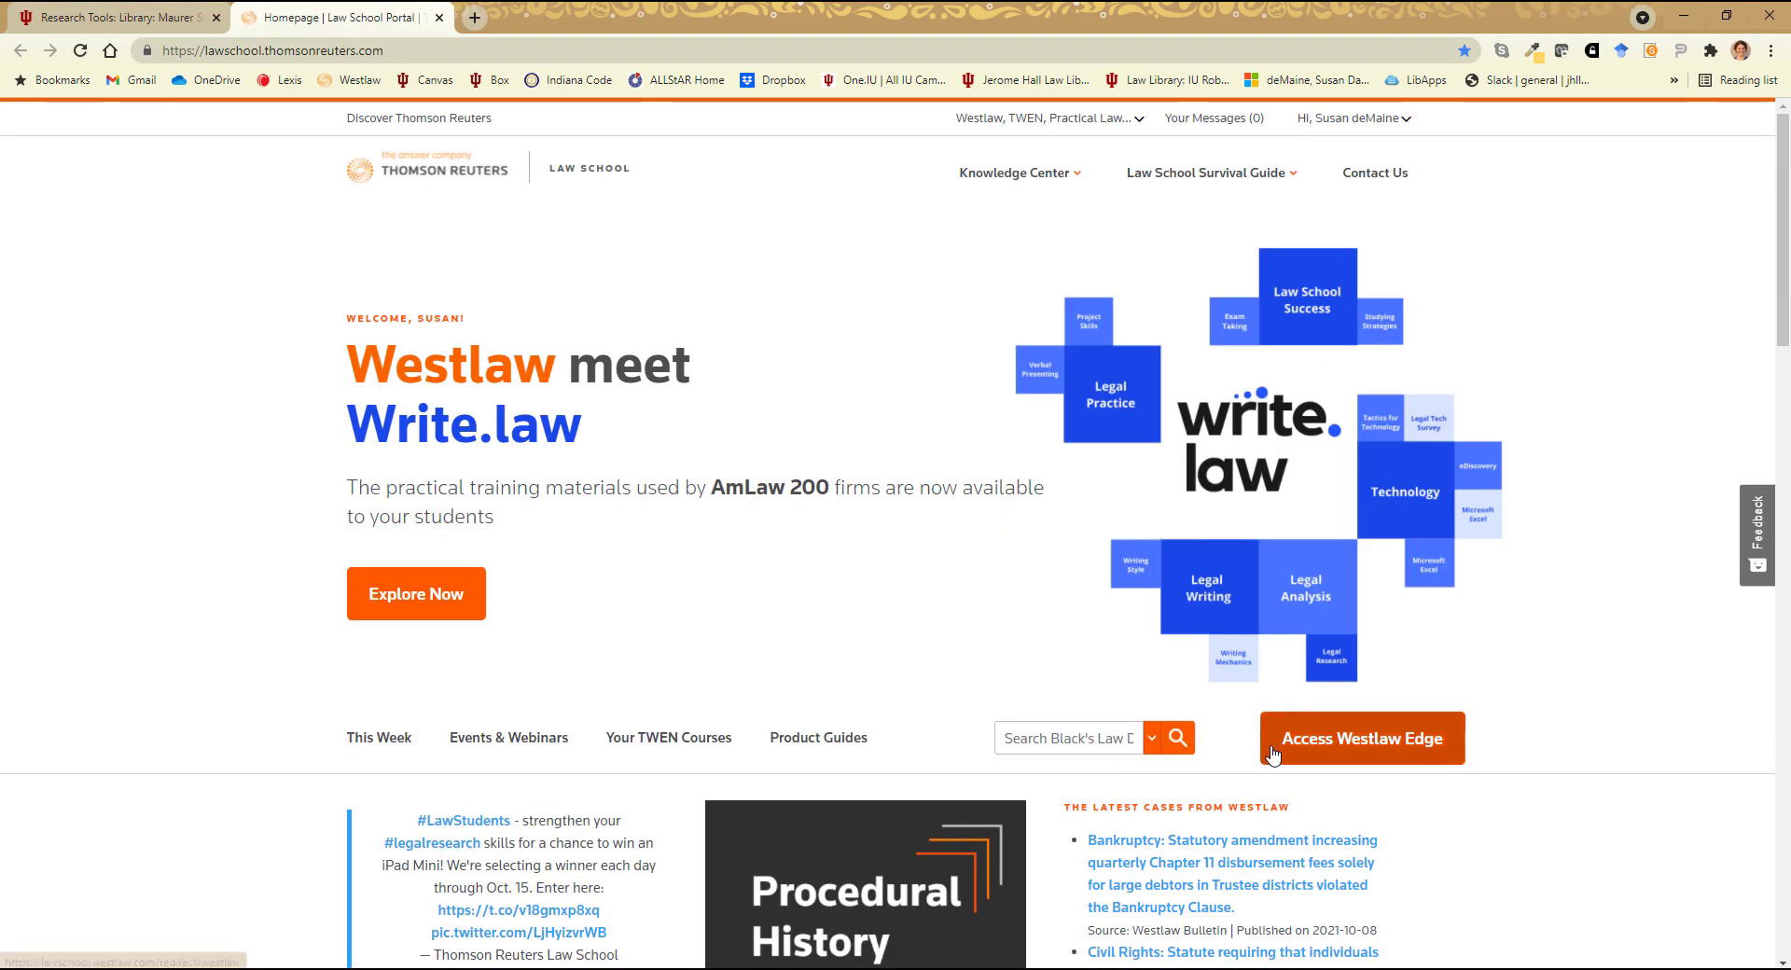
- Access Westlaw Edge and open the United States Code Annotated Index through Statutes & Court Rules and the USCA
left_click(1271, 753)
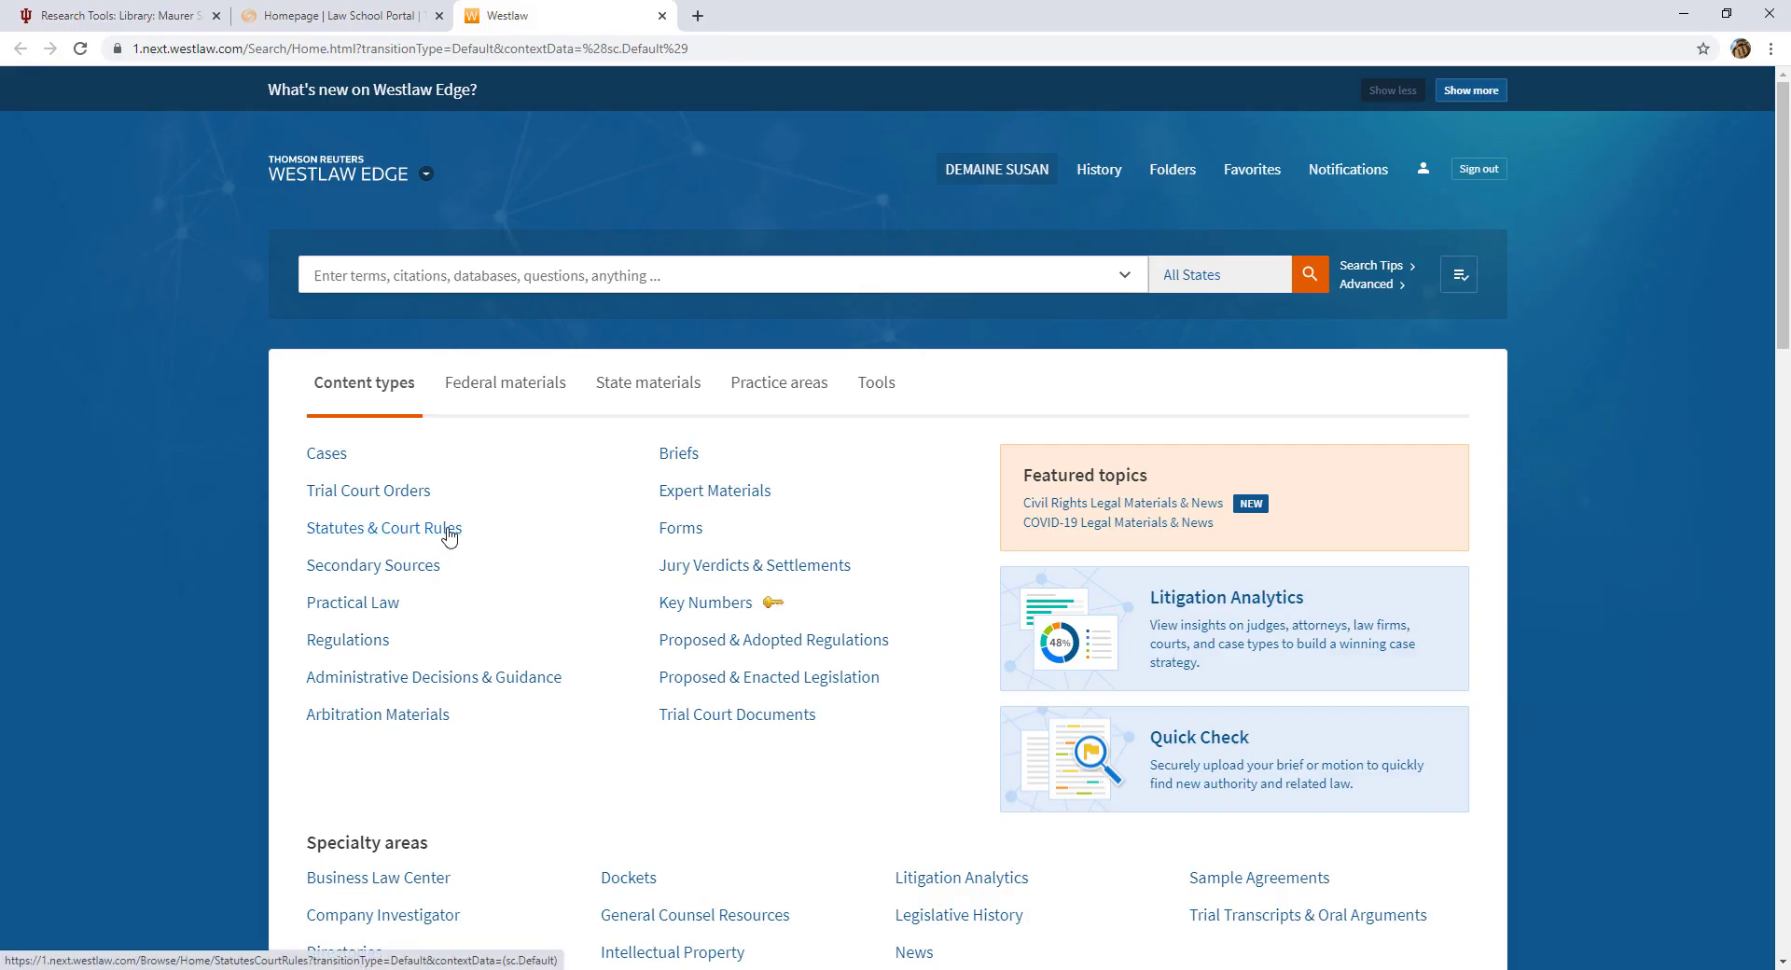
left_click(448, 532)
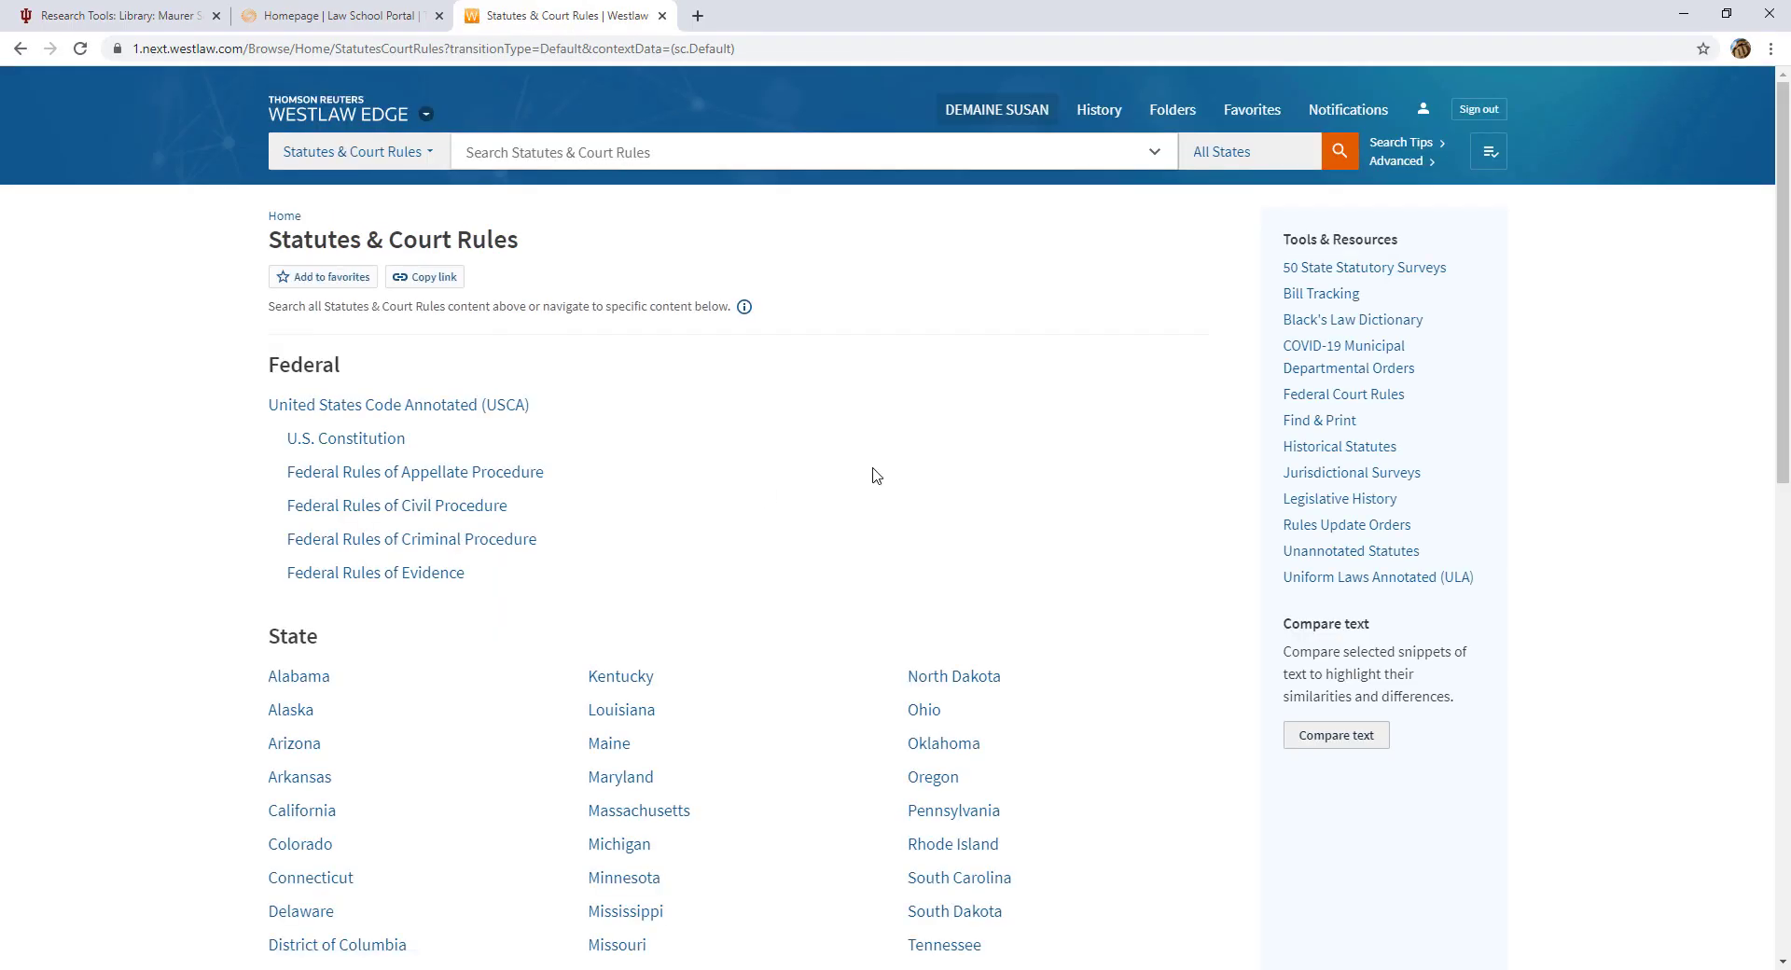
left_click(464, 406)
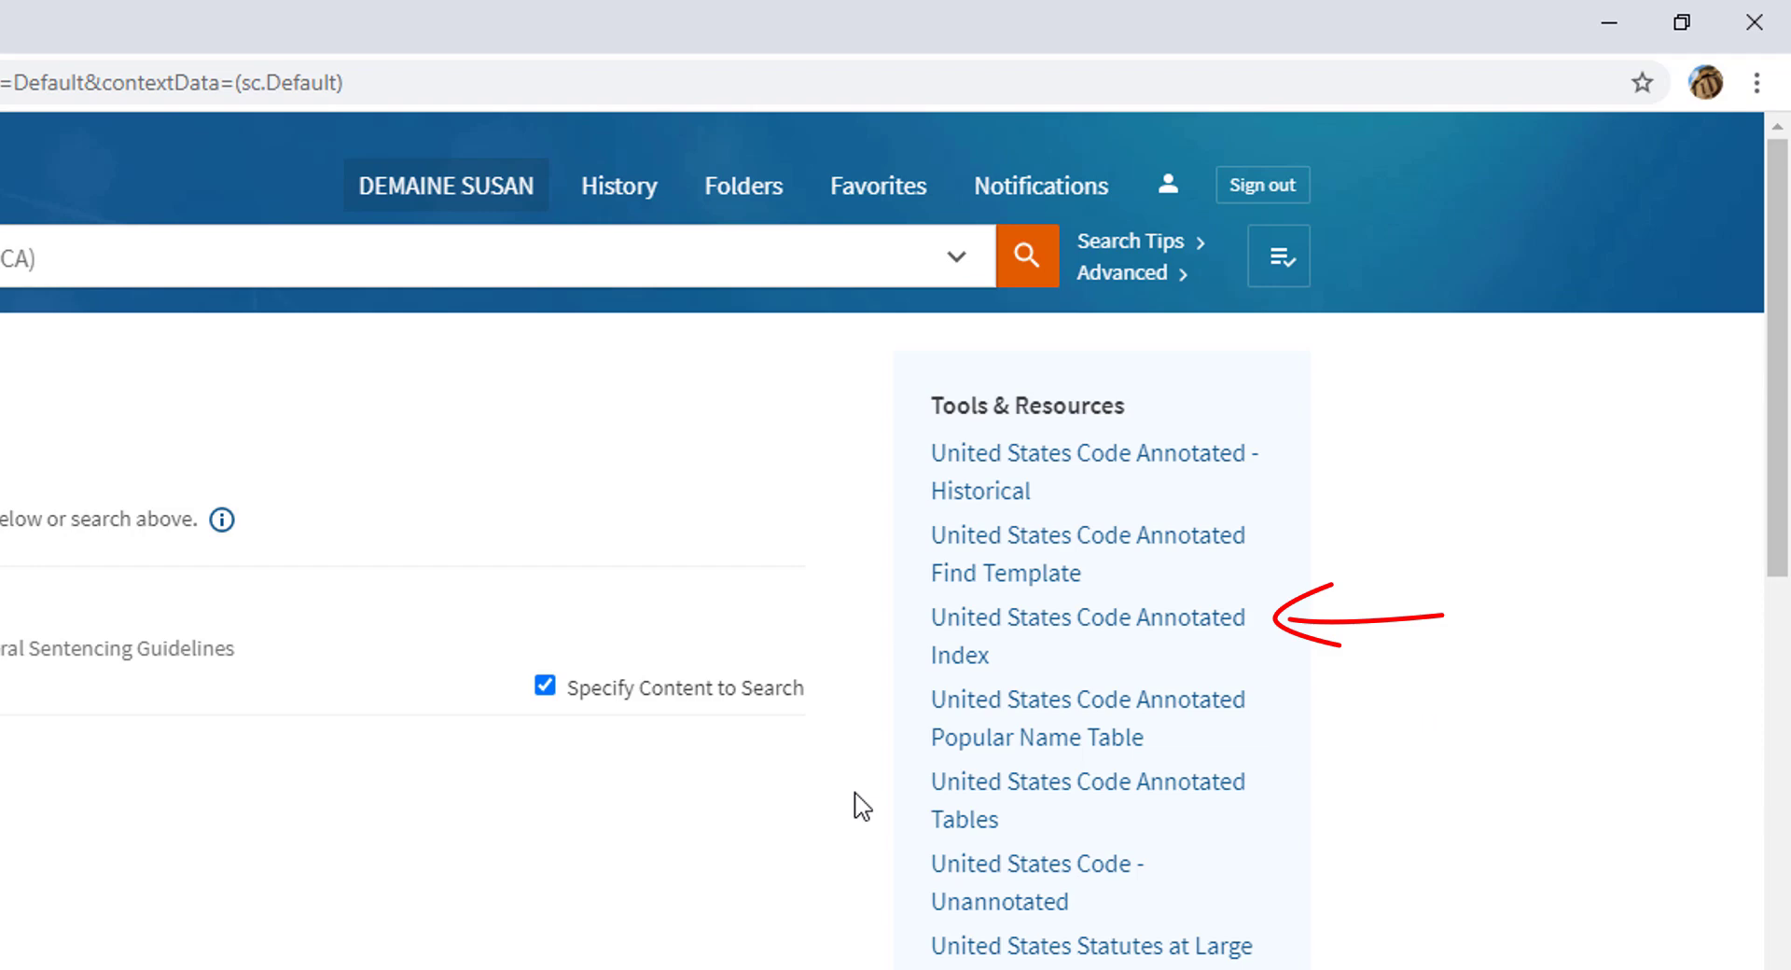
left_click(982, 623)
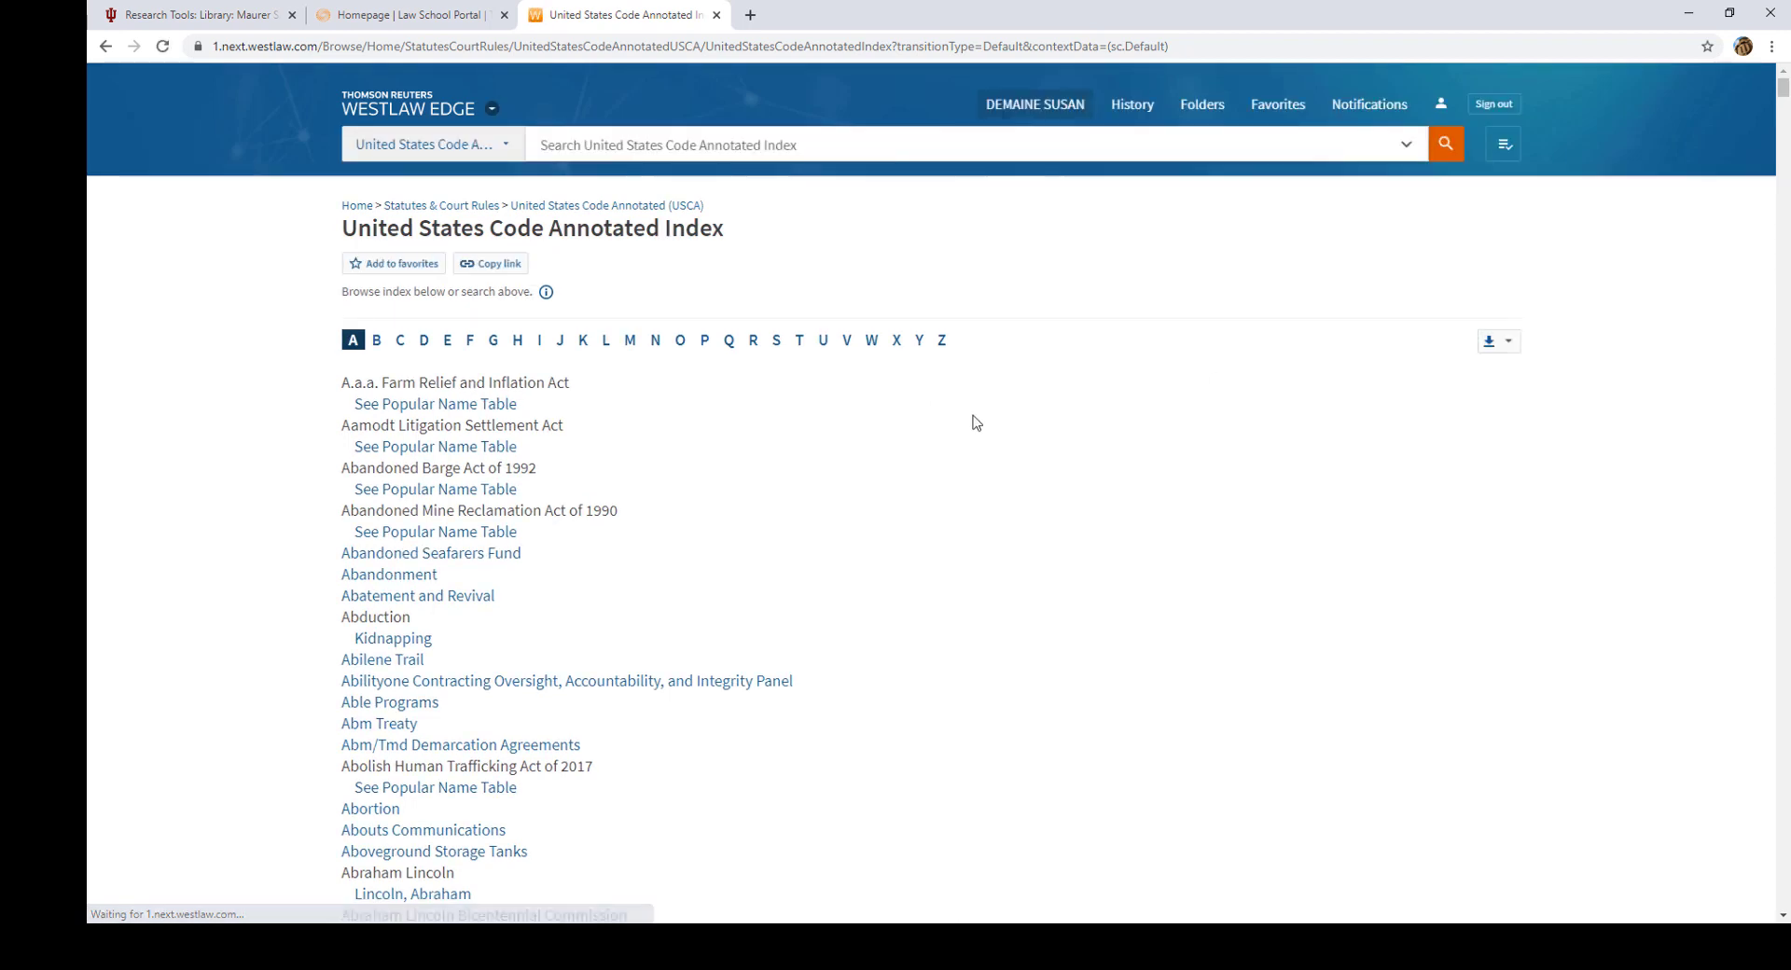
- Find the Evictions entry under E in the index and open it
left_click(456, 342)
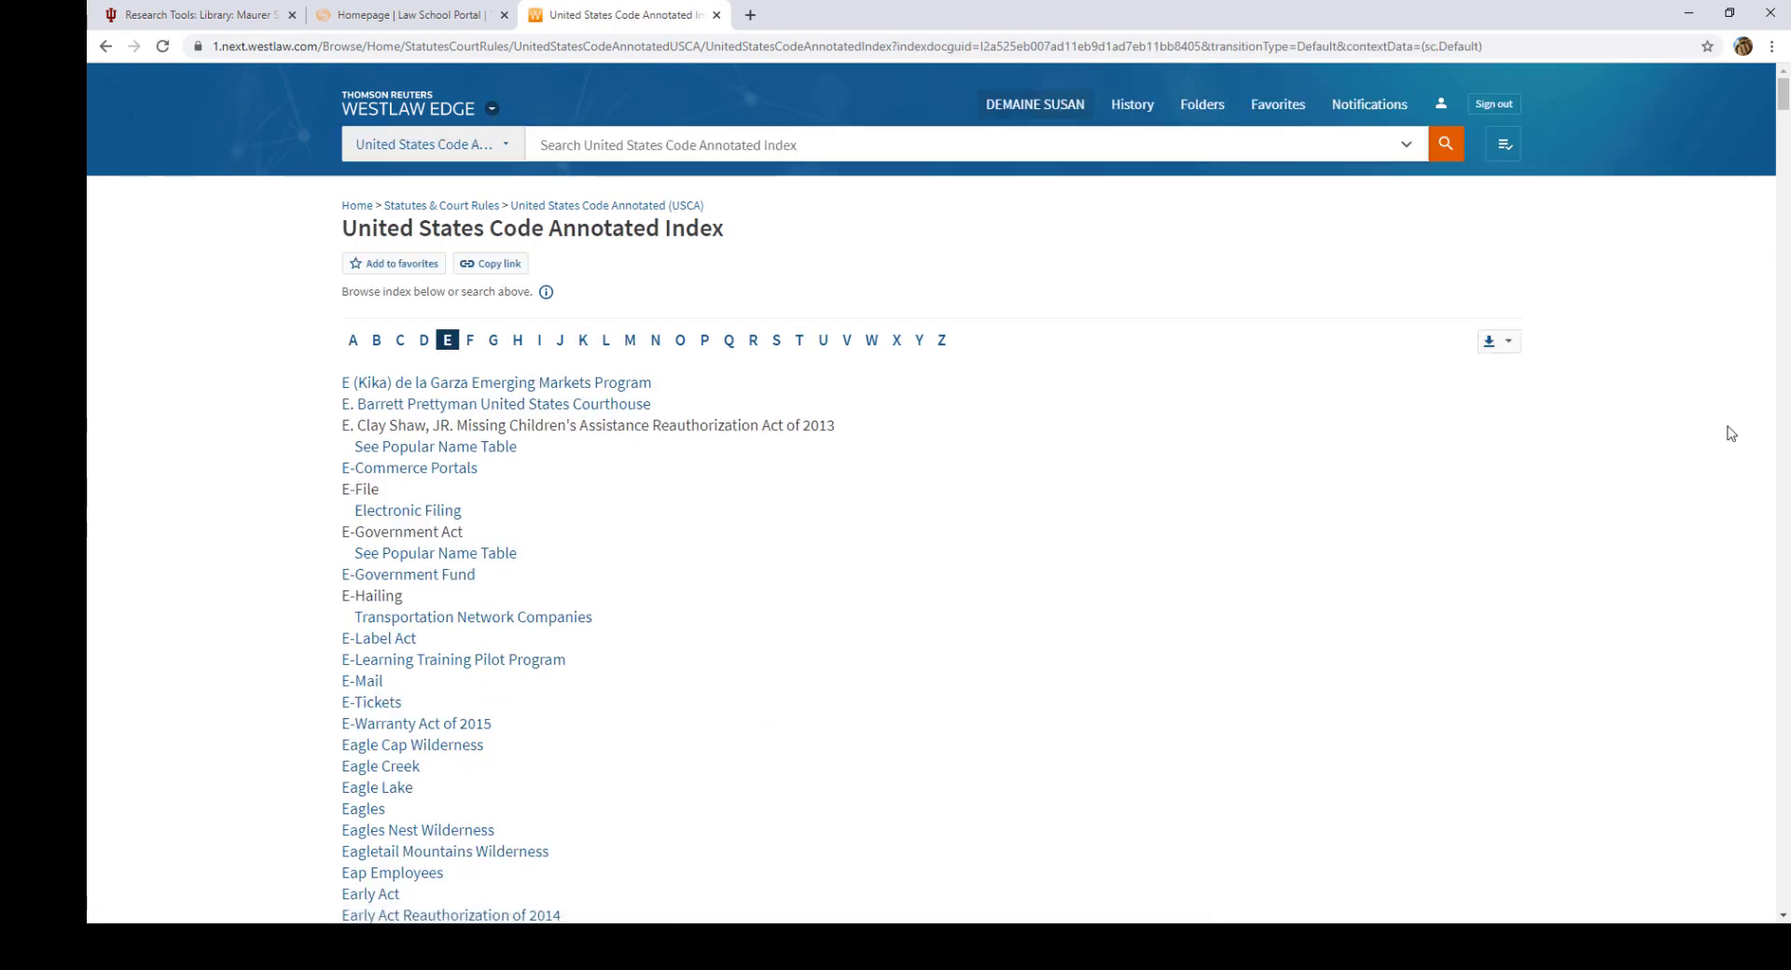
left_click_drag(1782, 104, 1786, 773)
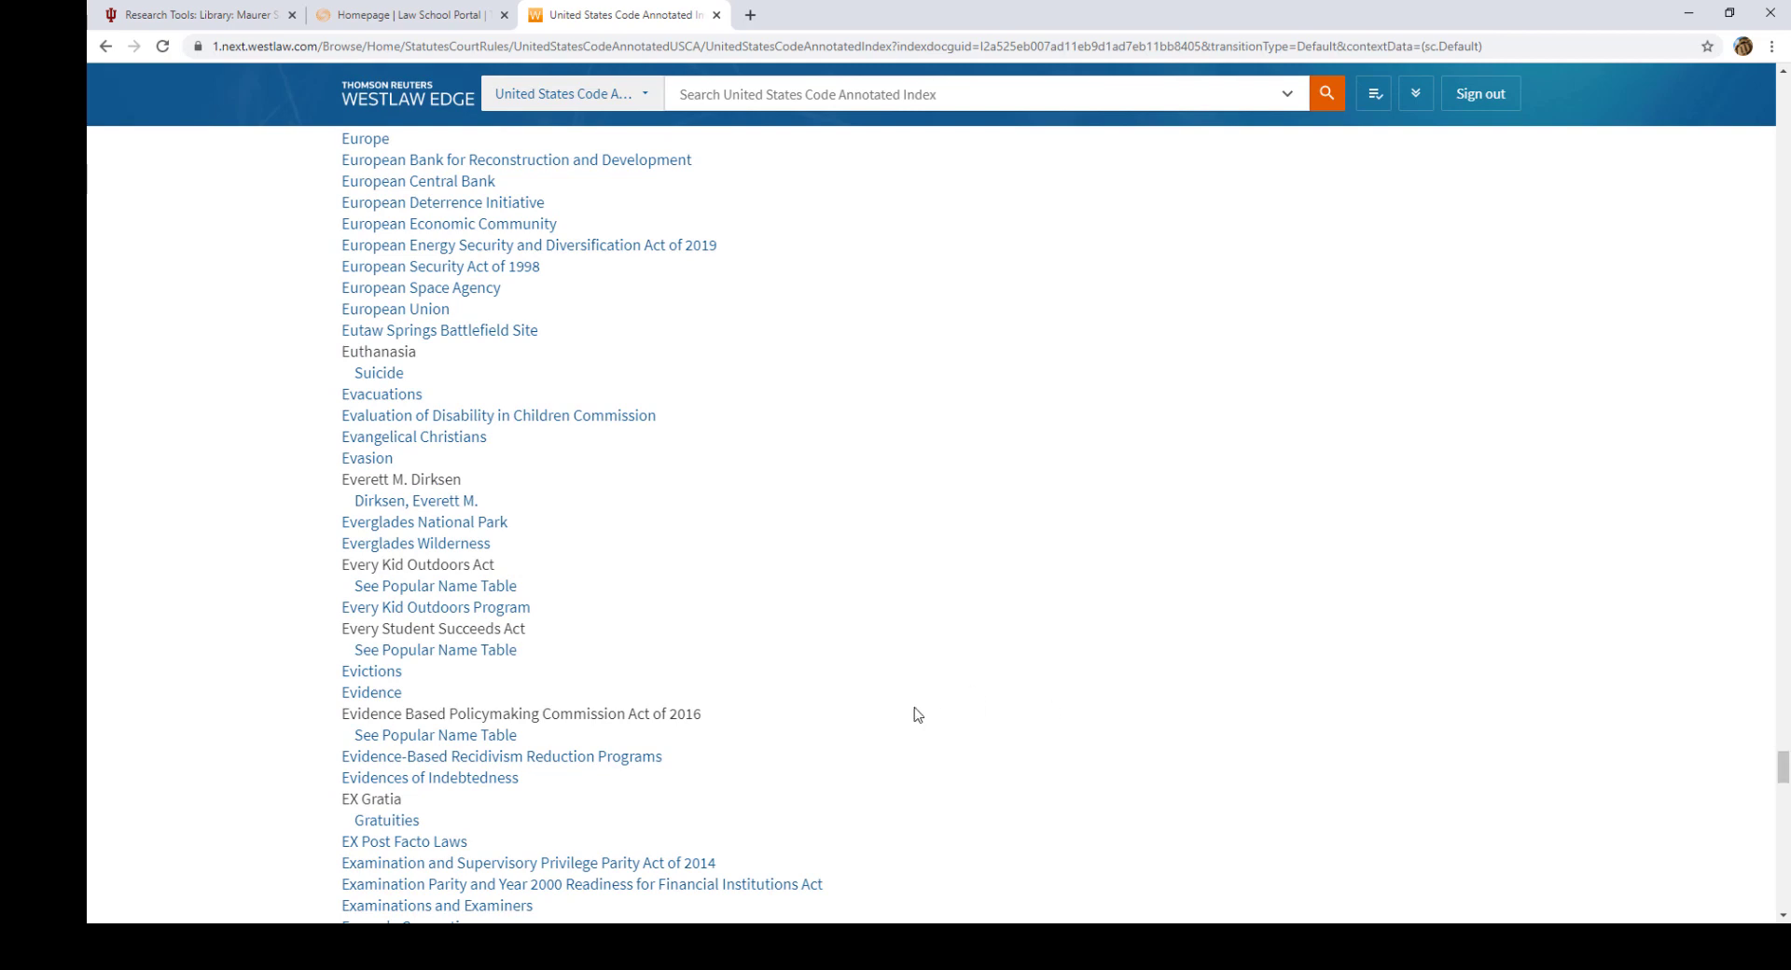
left_click(397, 676)
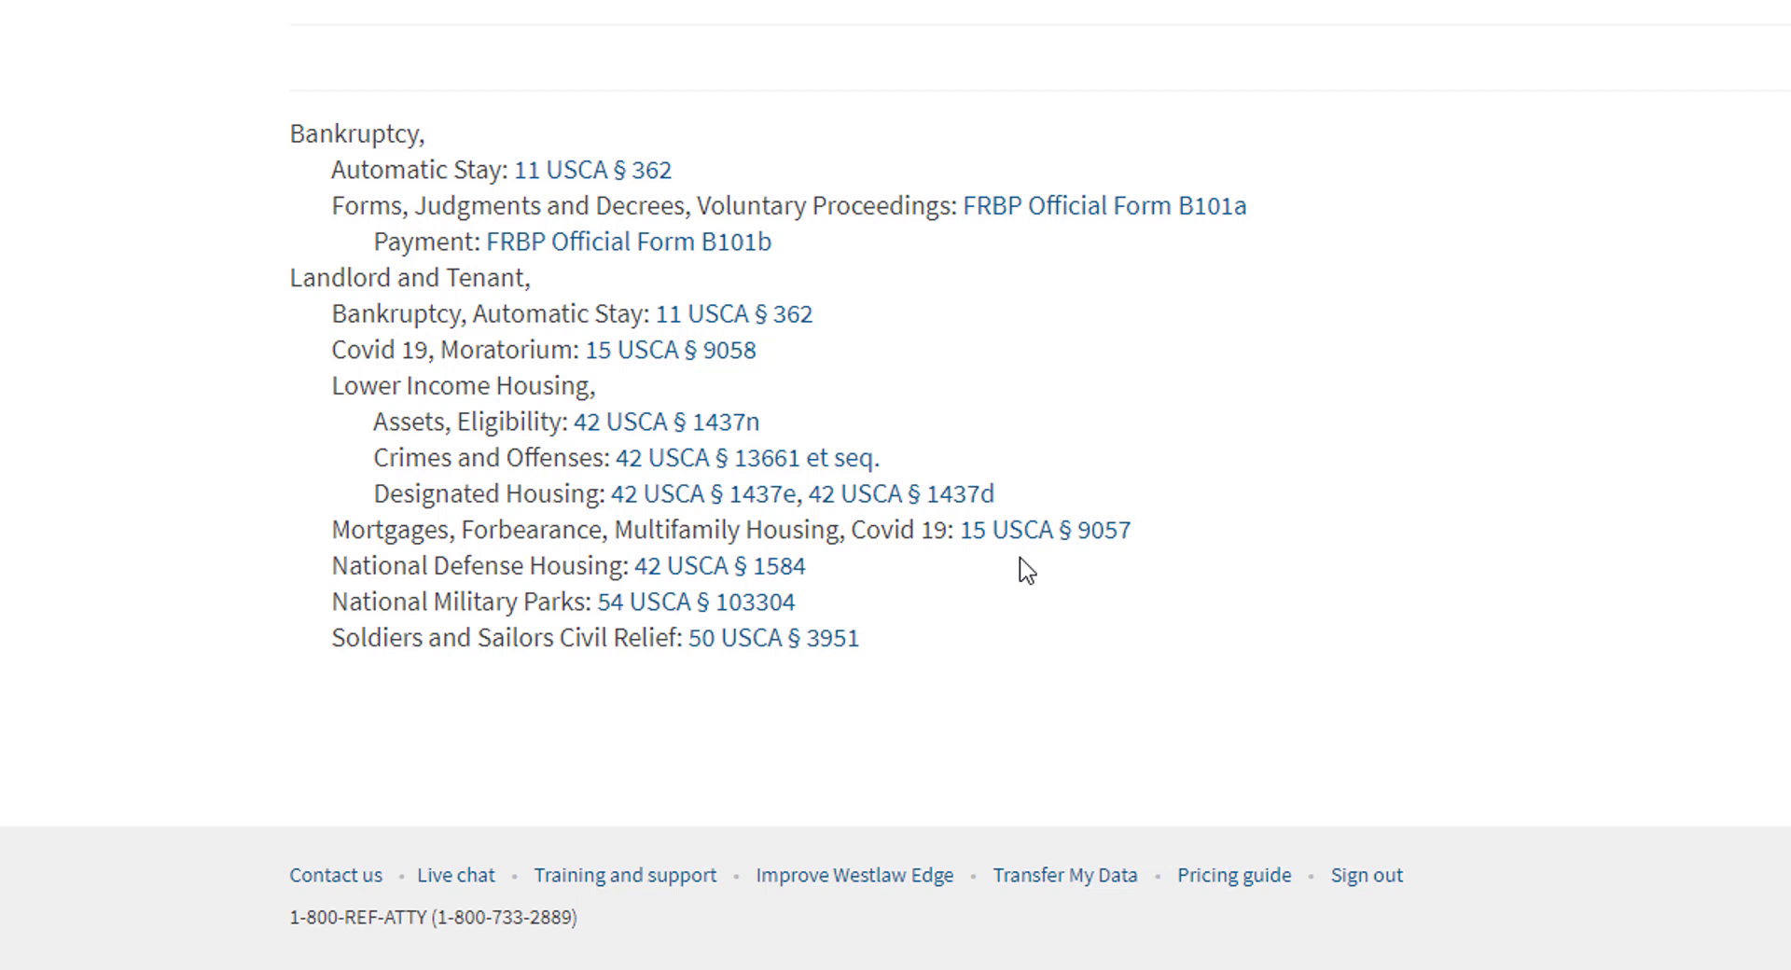
- Return to the United States Code Annotated page and open its Popular Name Table
left_click(18, 41)
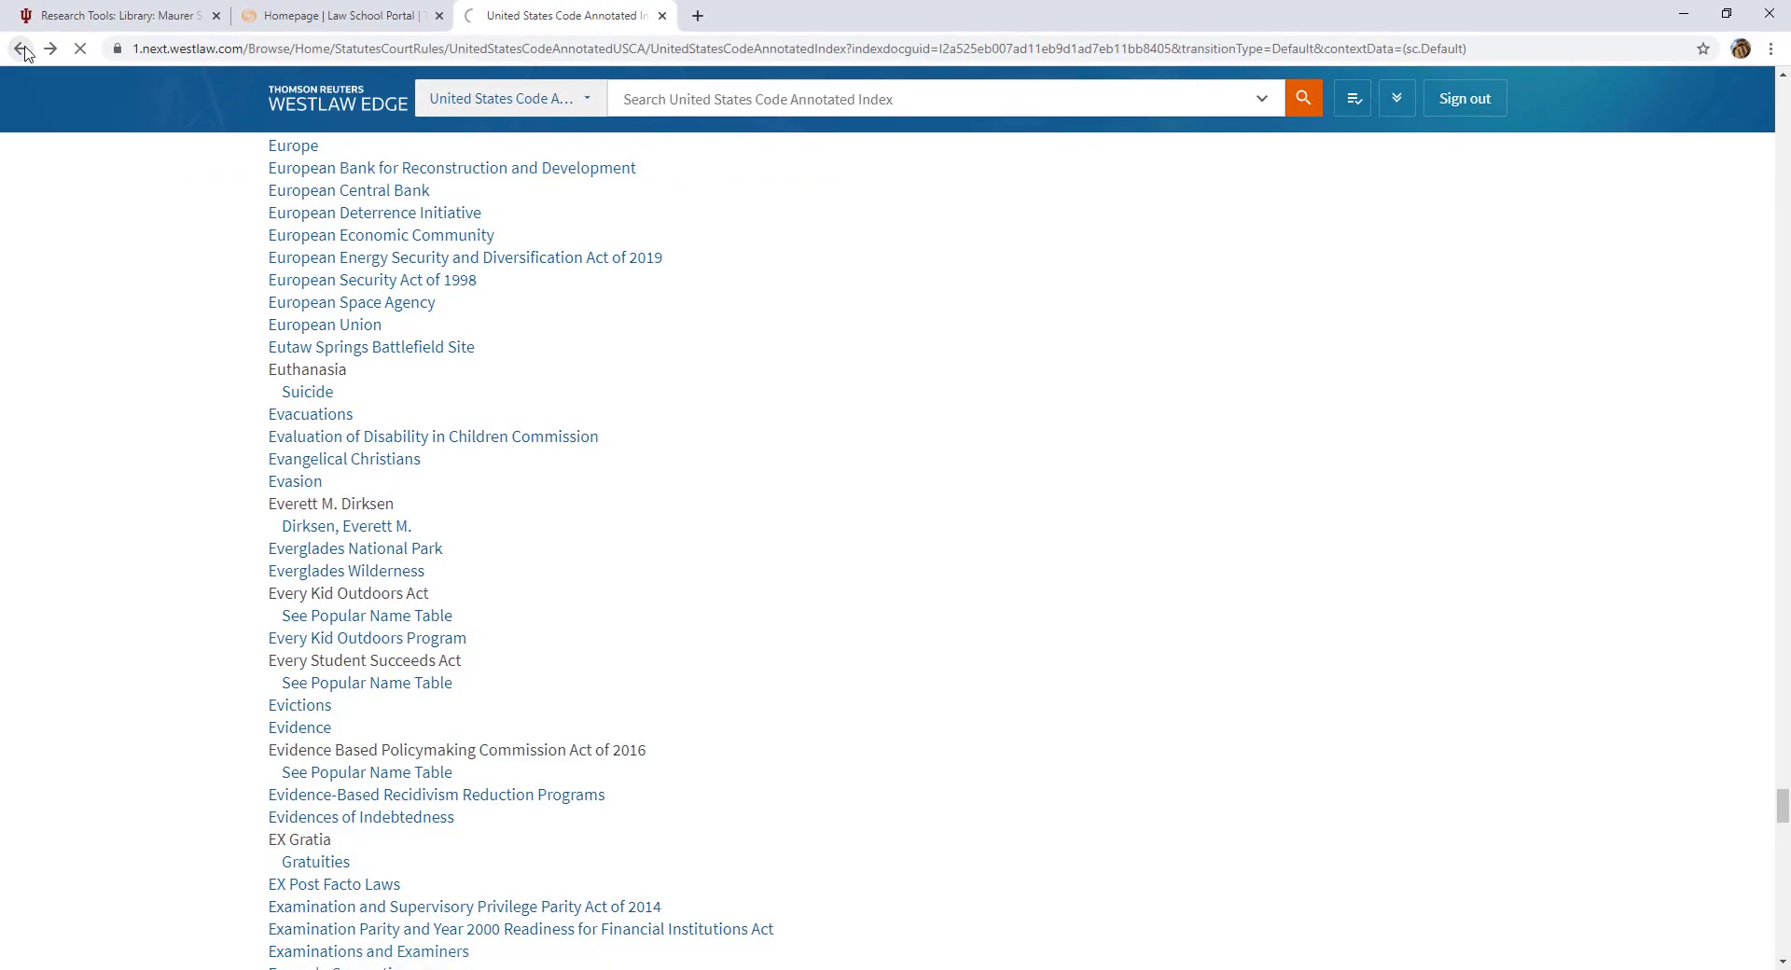
left_click(21, 49)
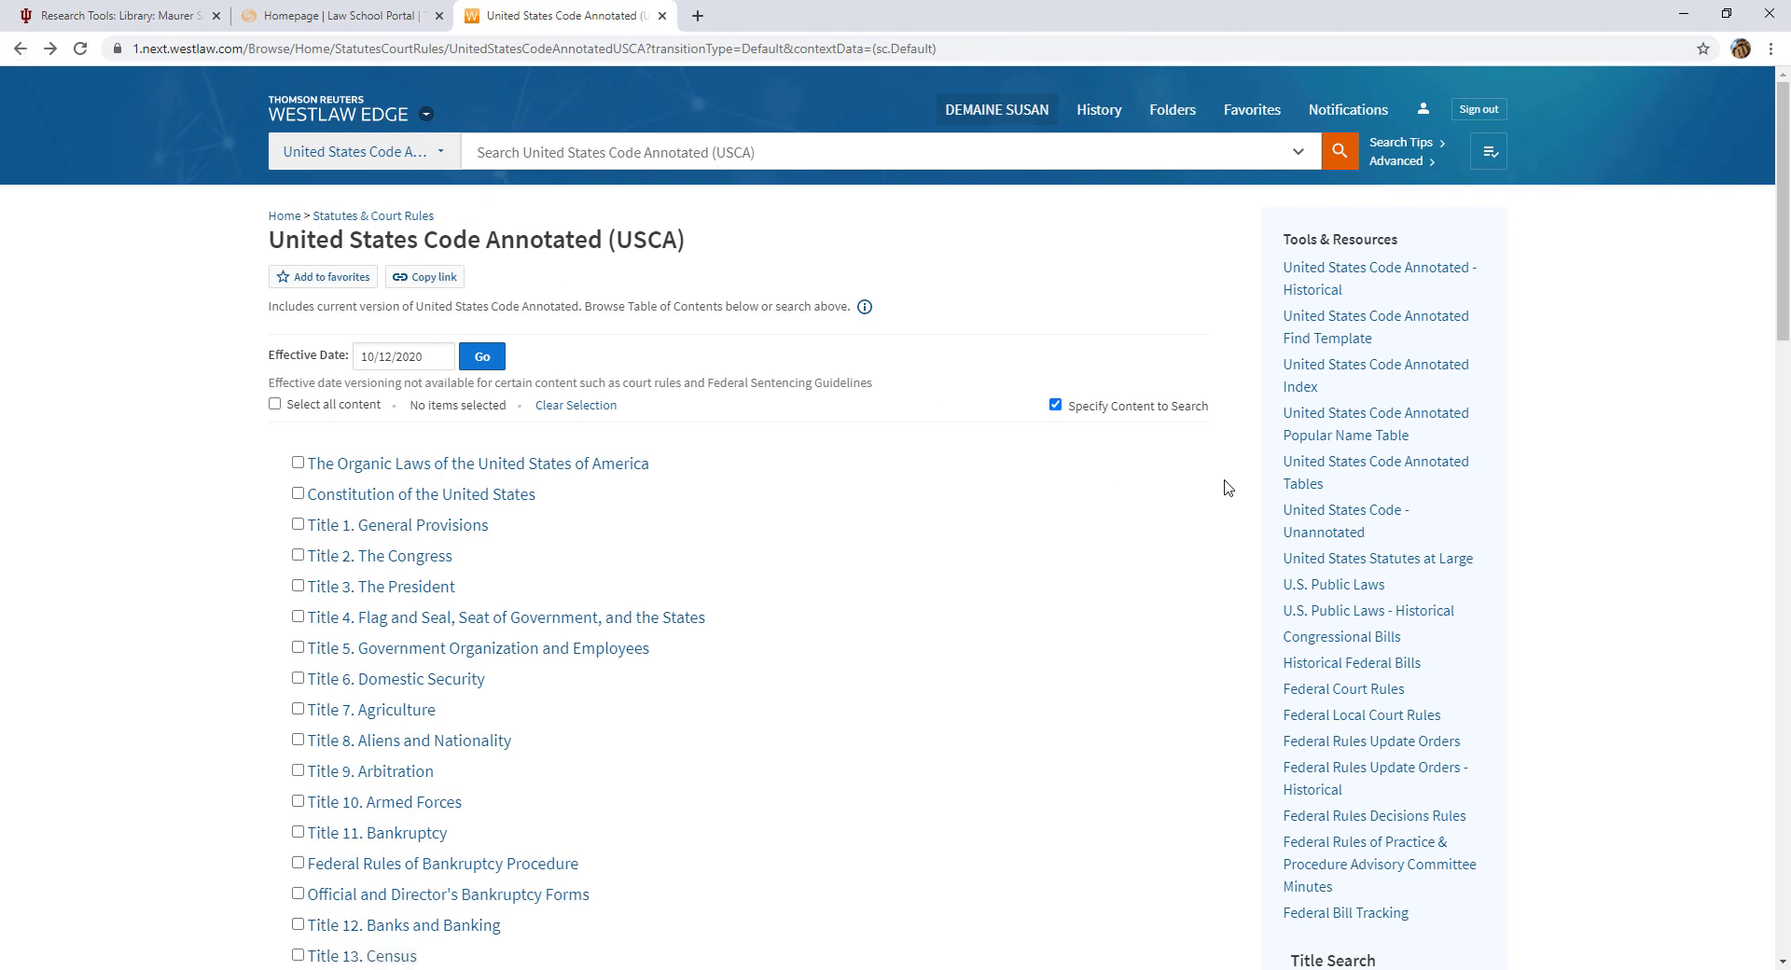
left_click(1341, 417)
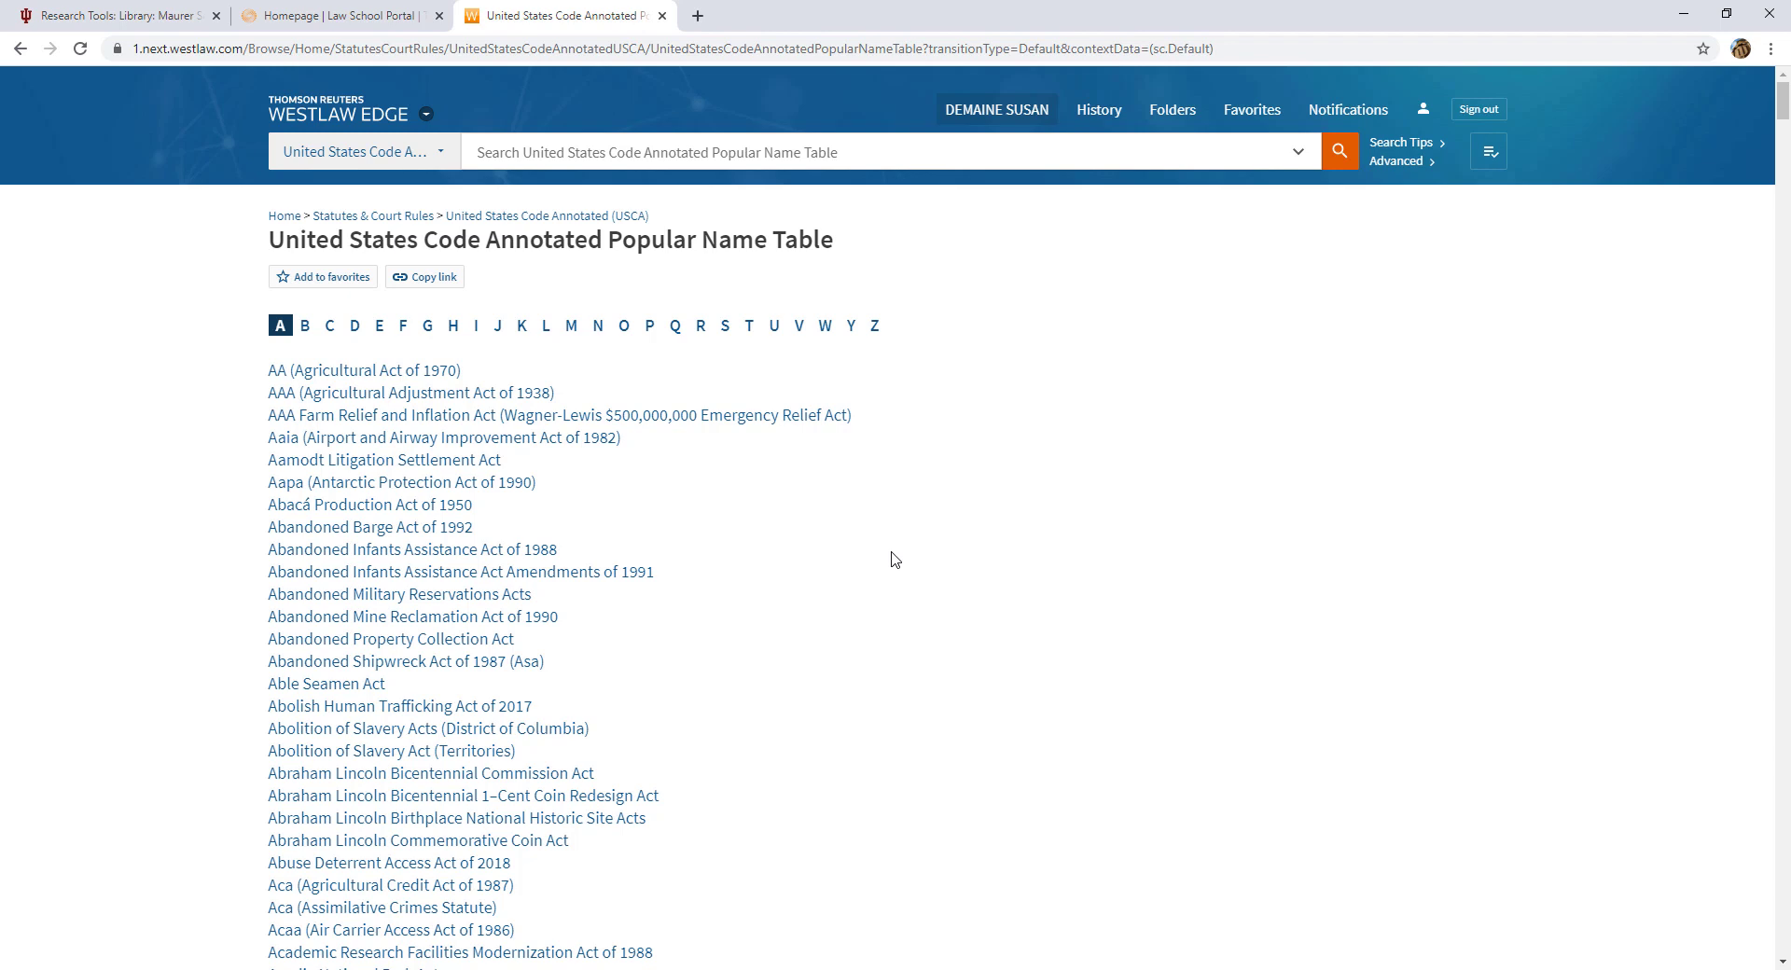
- Search the Popular Name Table for "cares" and look through the first page of results
left_click(778, 152)
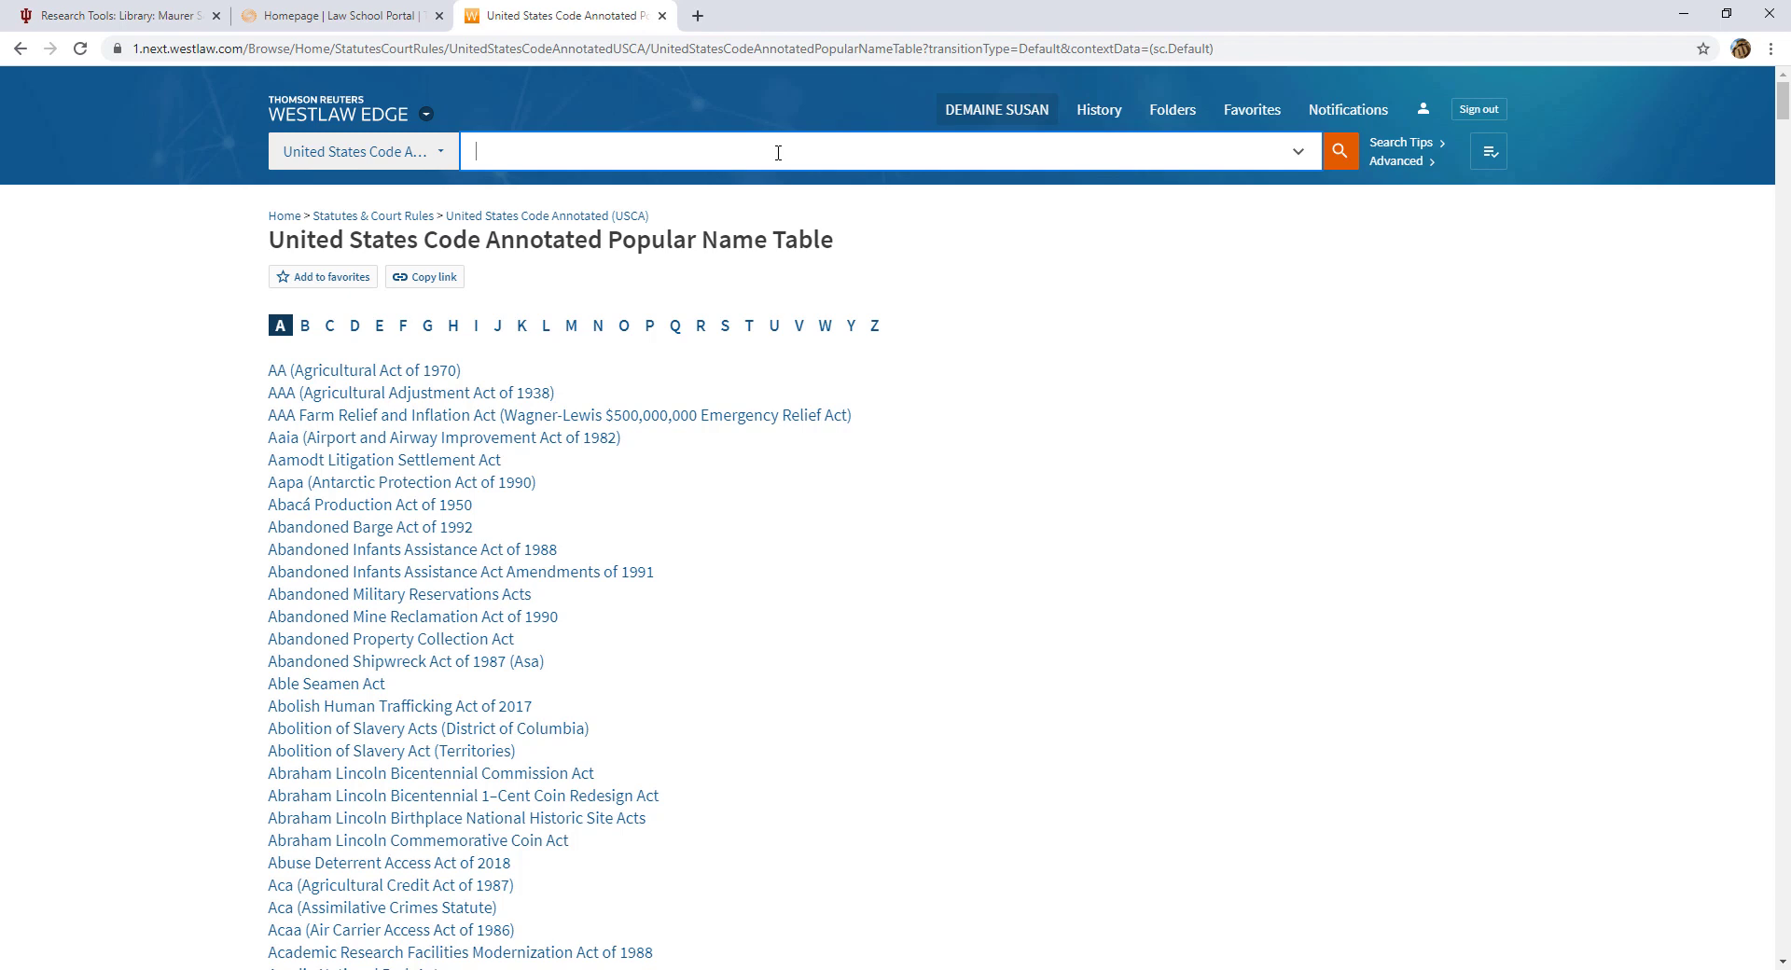
type("cares")
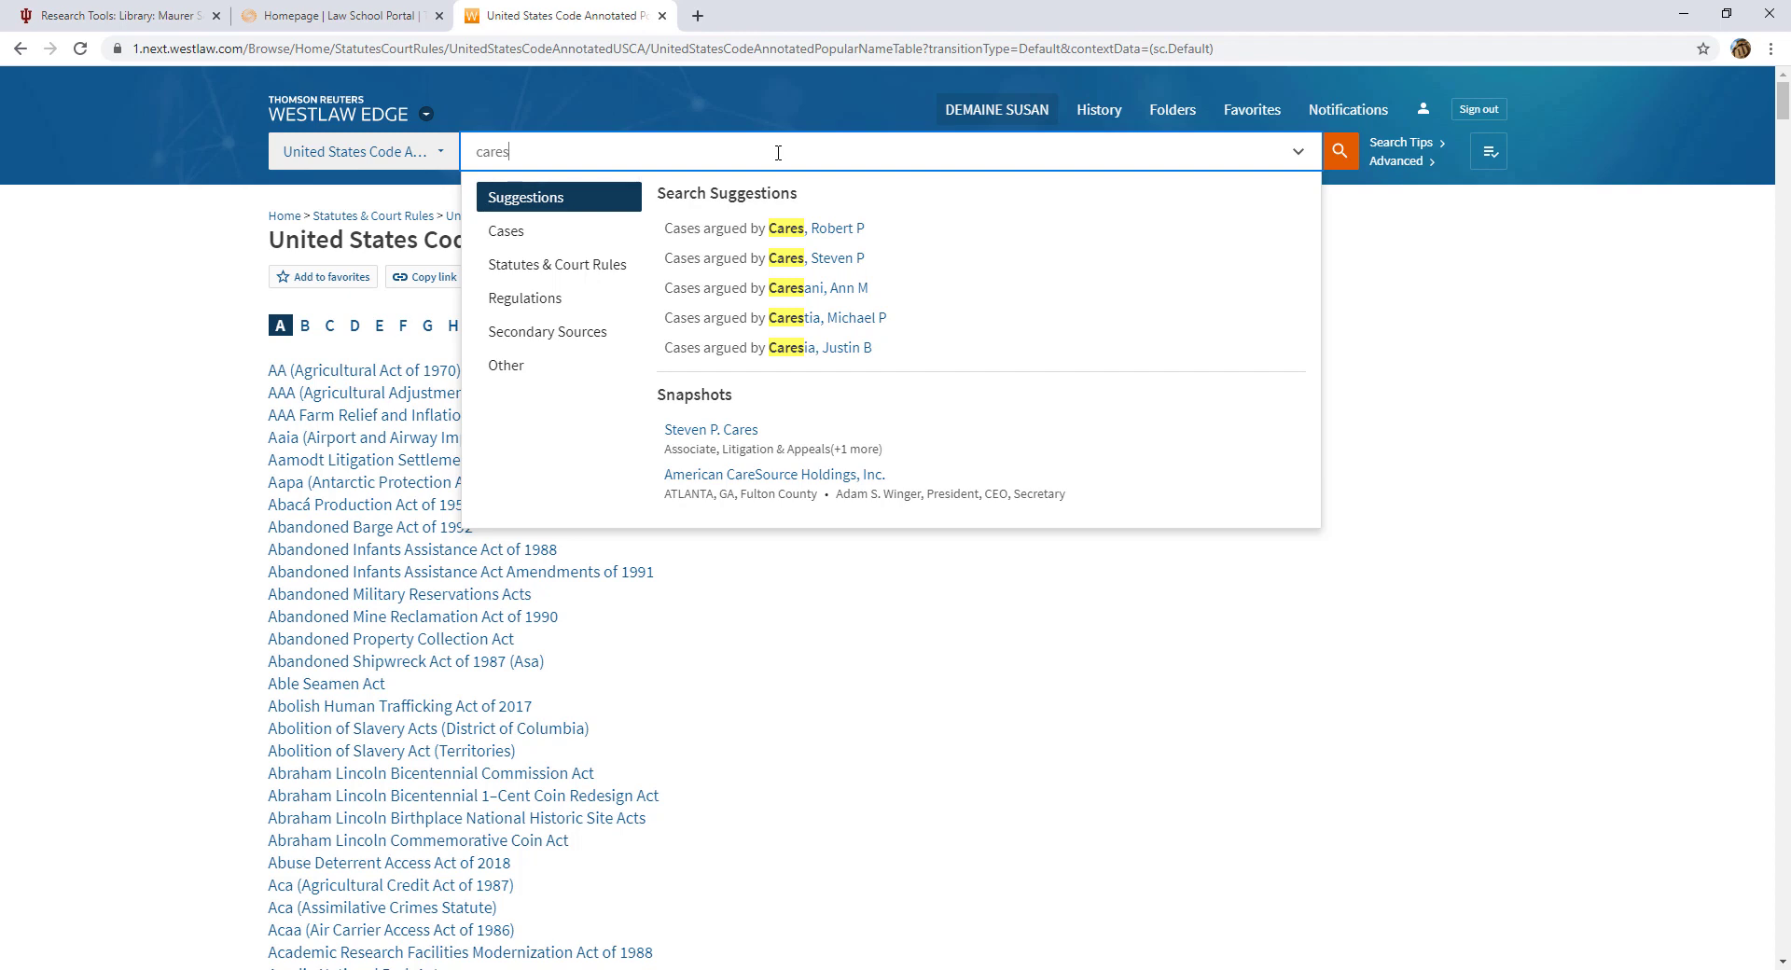
key("Return")
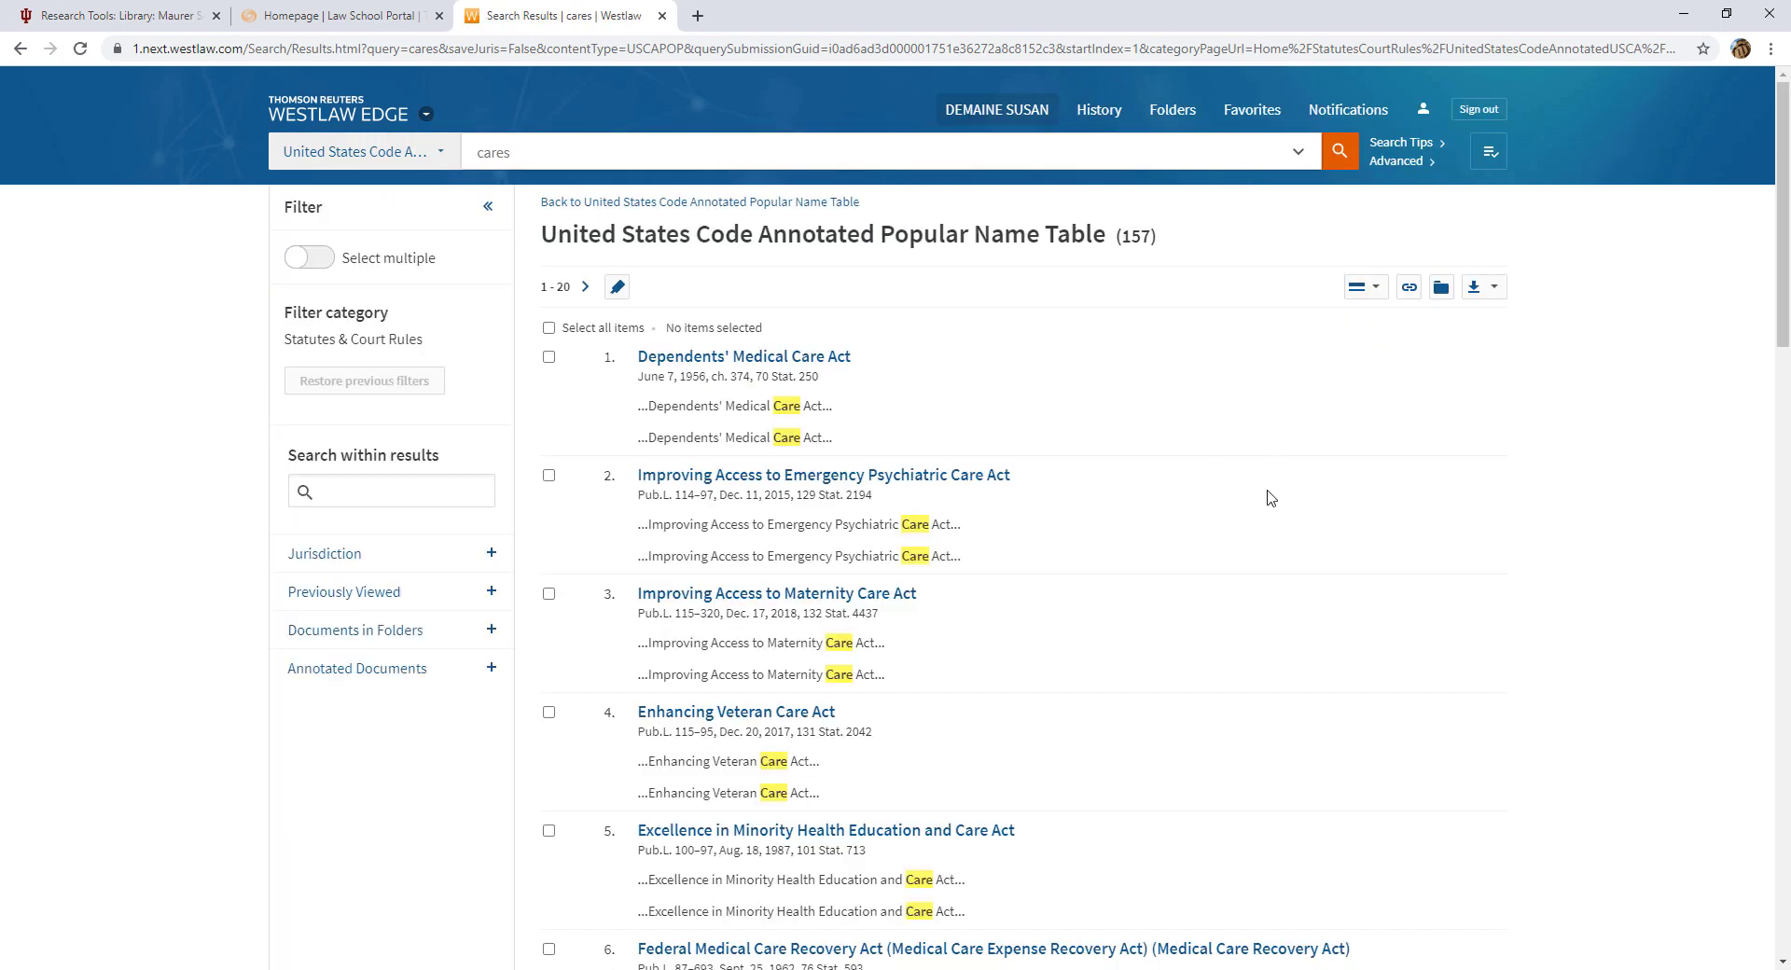
scroll(1268, 497, "down", 4)
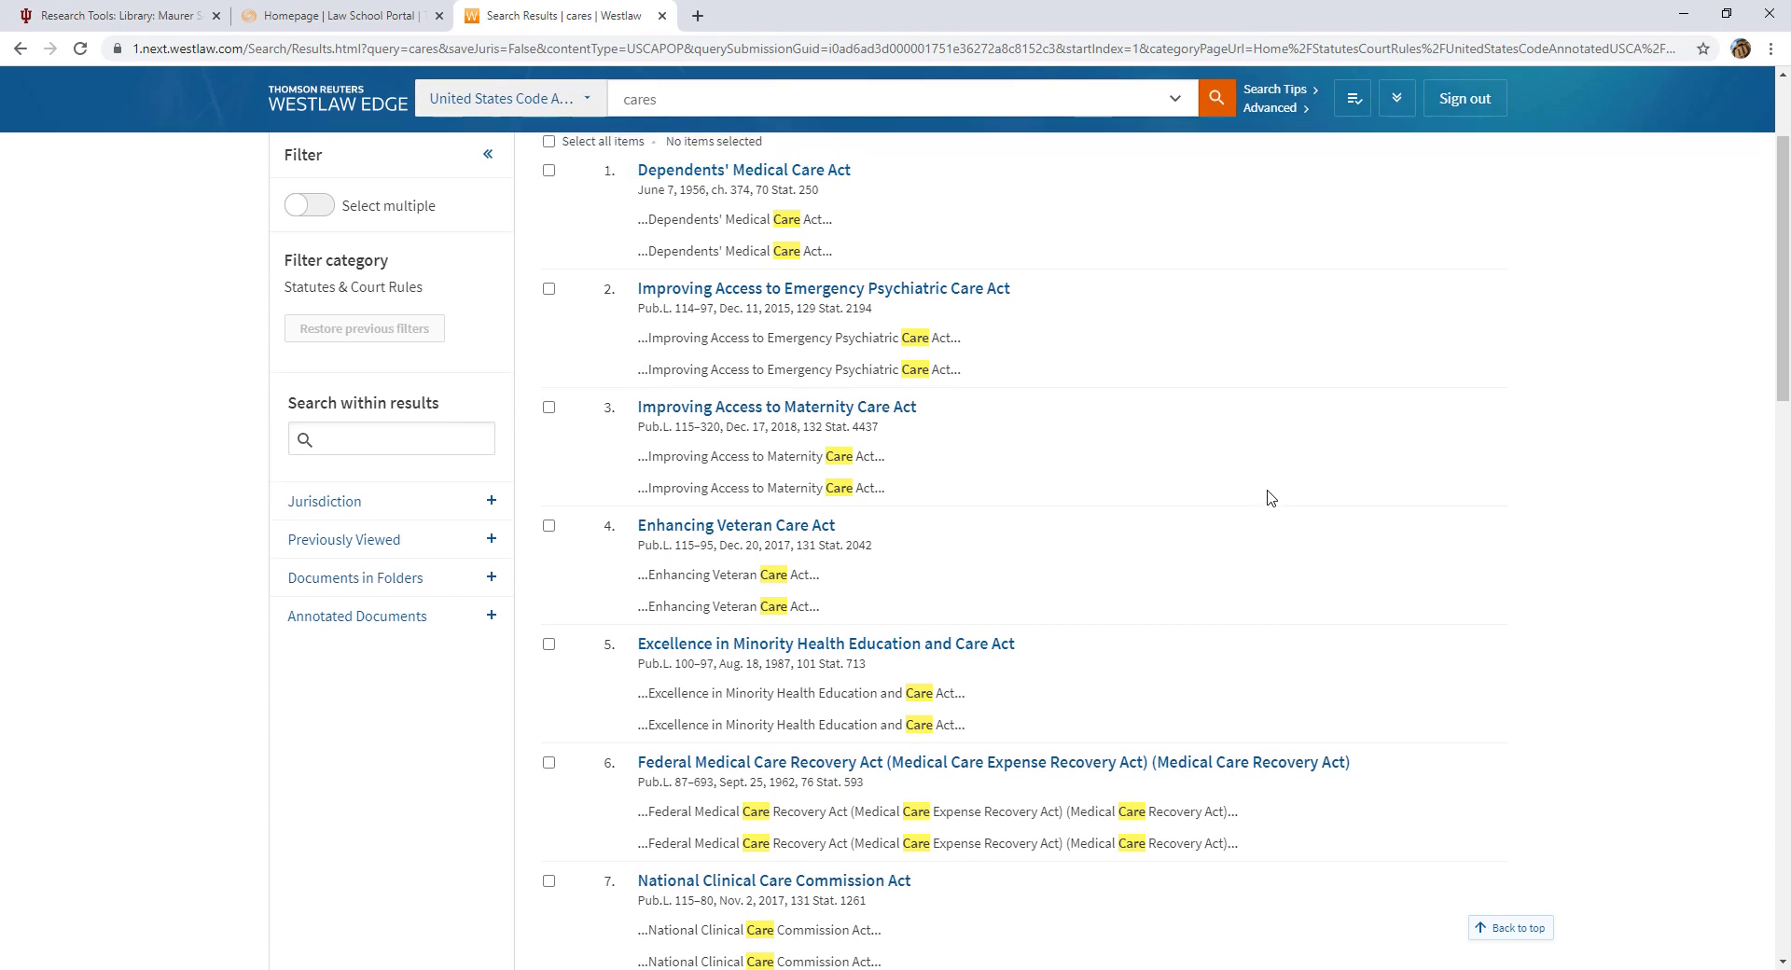
scroll(1268, 497, "down", 7)
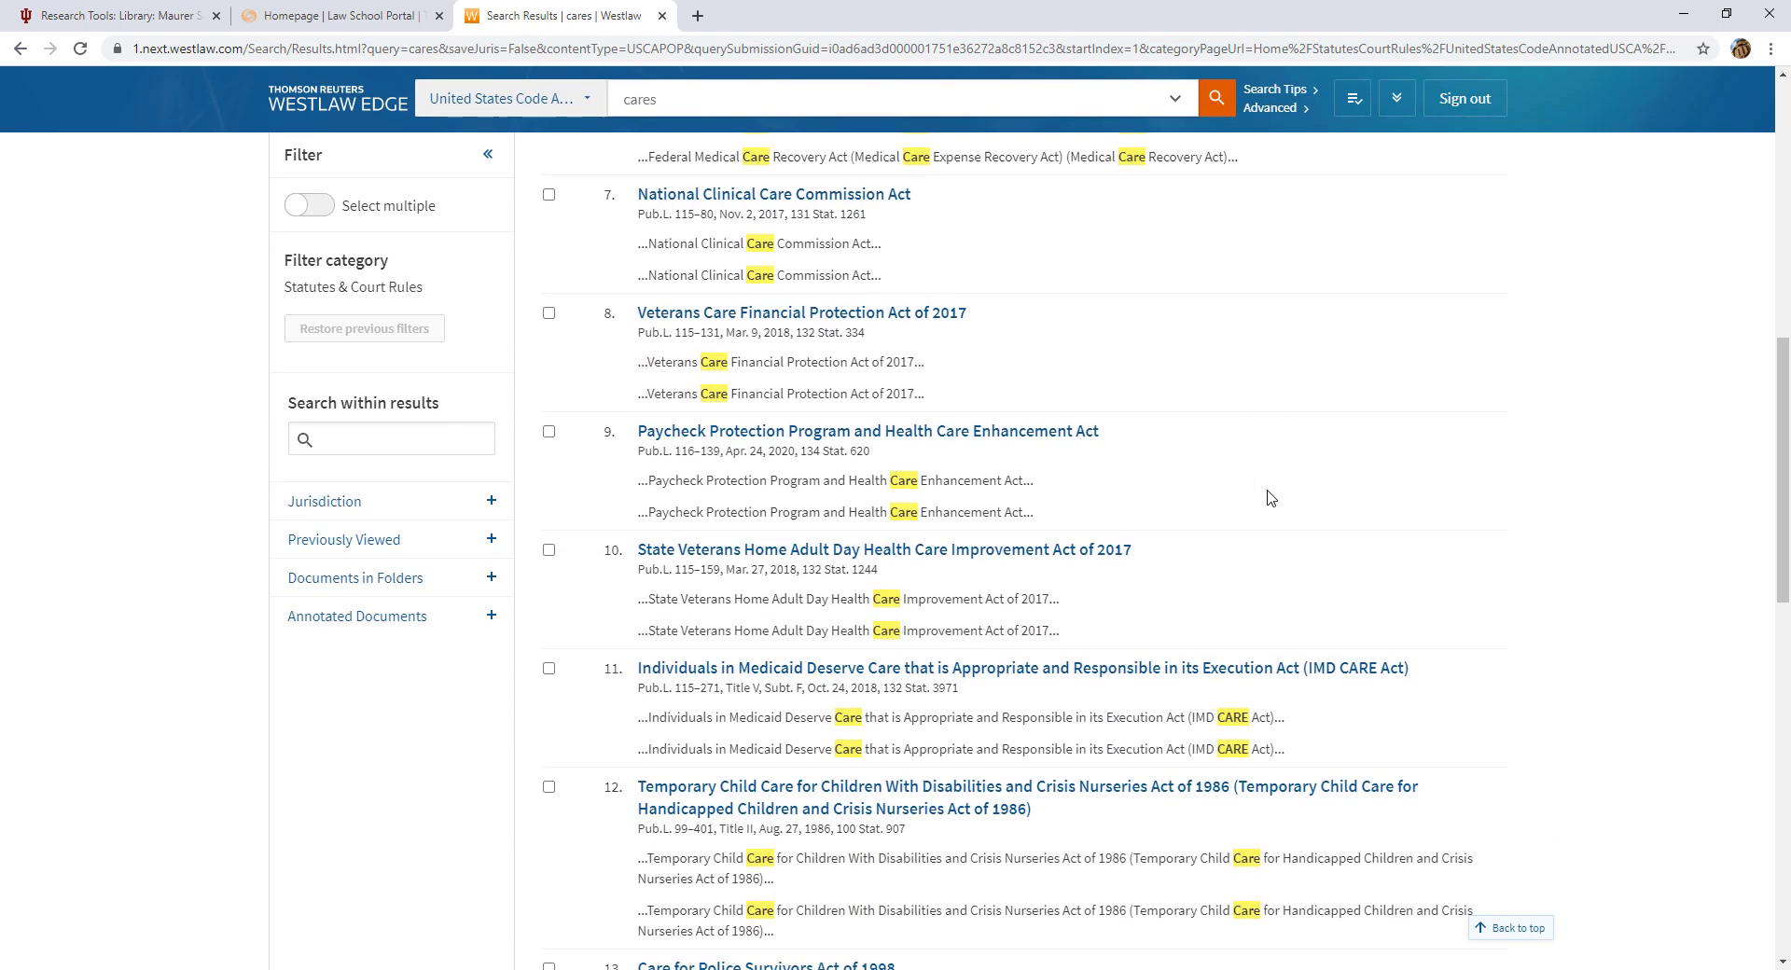
scroll(1269, 497, "down", 5)
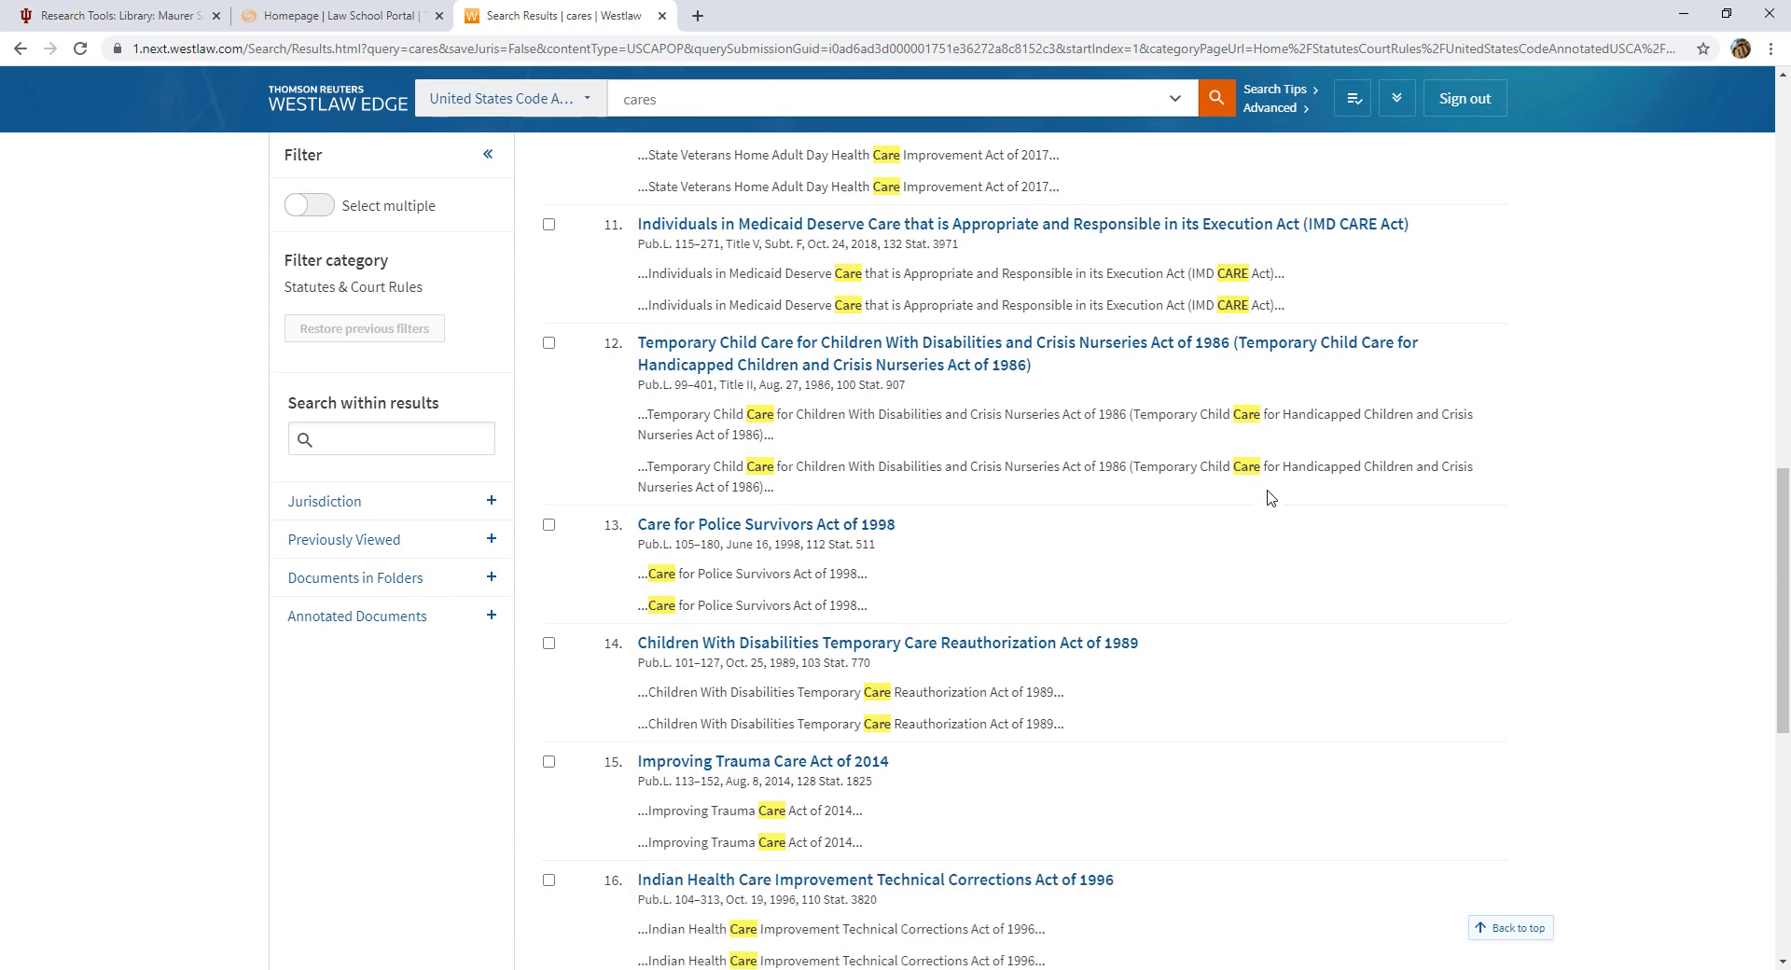
scroll(1269, 497, "down", 3)
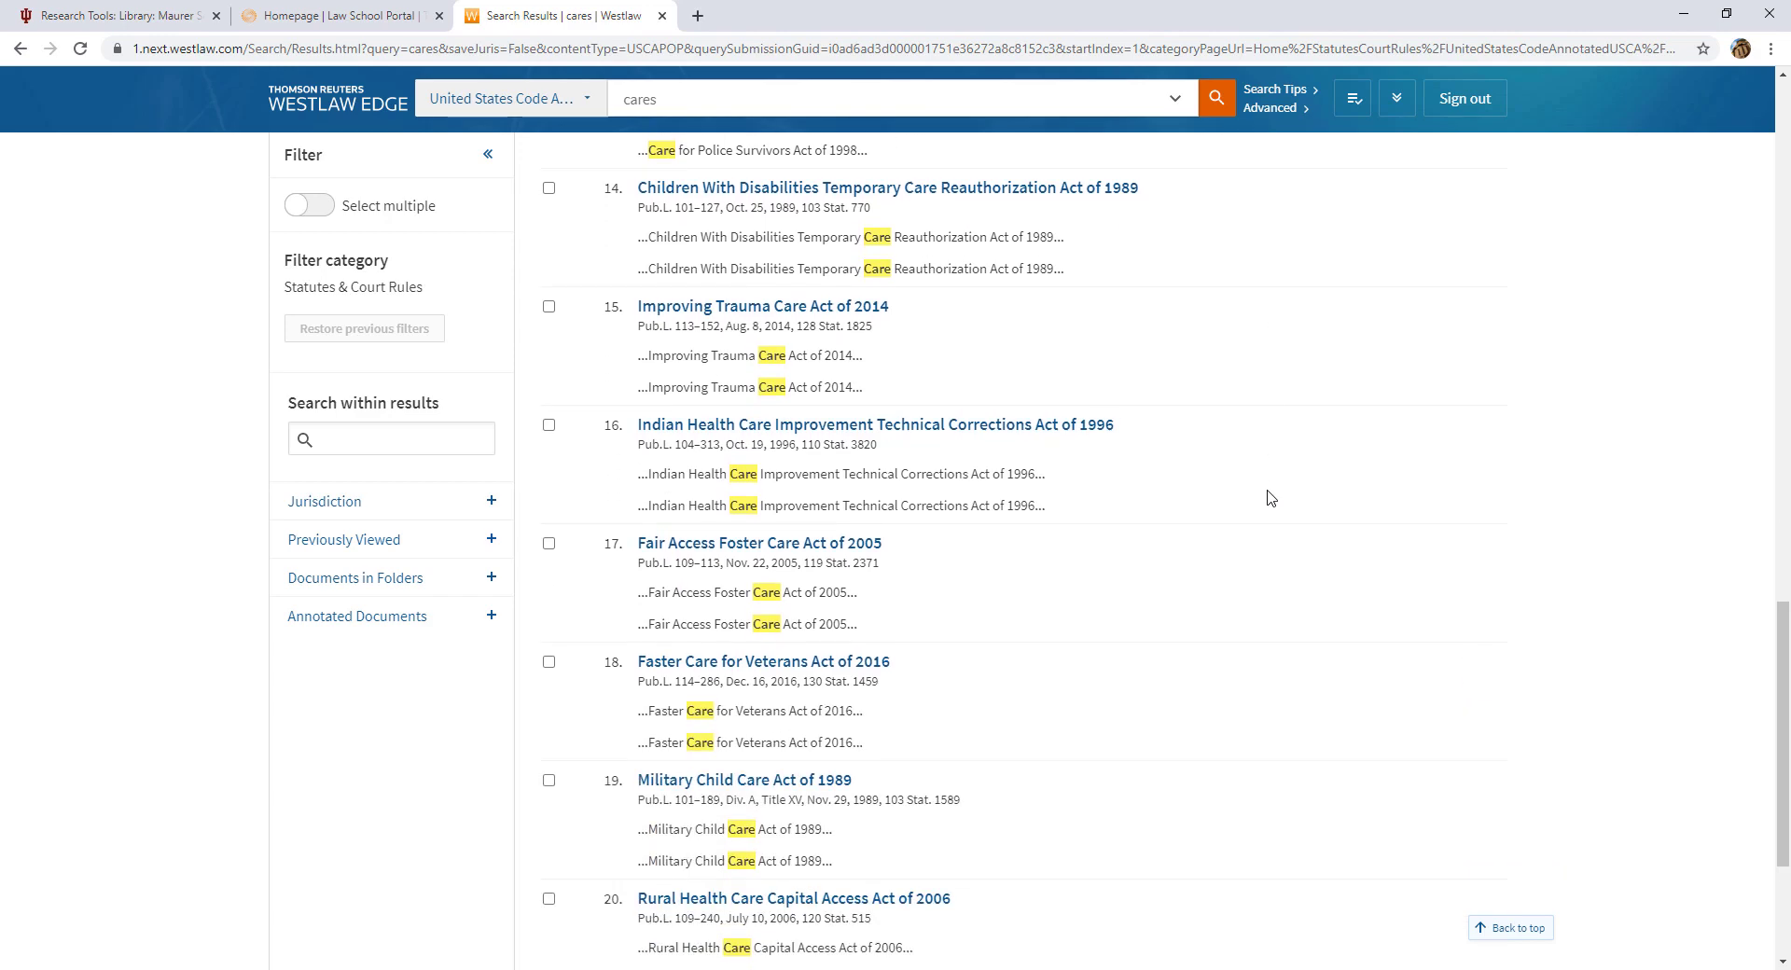
scroll(1268, 497, "down", 3)
scroll(1267, 497, "up", 20)
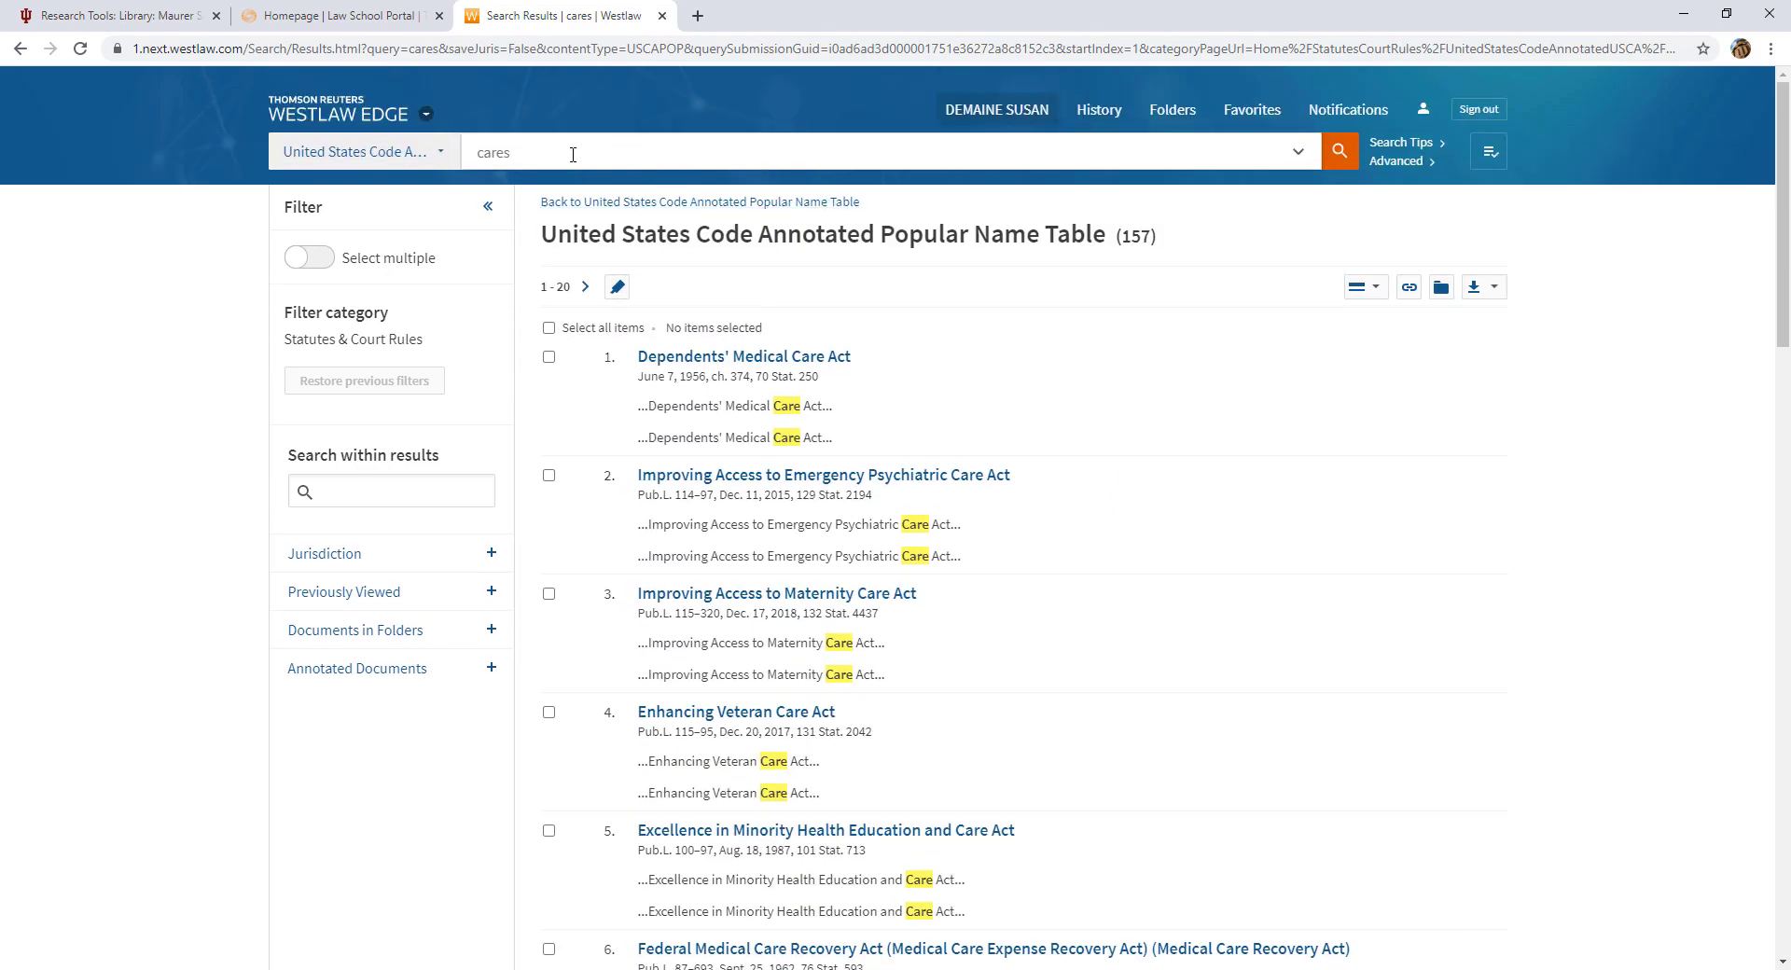
- Replace the Popular Name Table search term with "coronavirus" and run the search
left_click(575, 152)
double_click(481, 152)
type("corona")
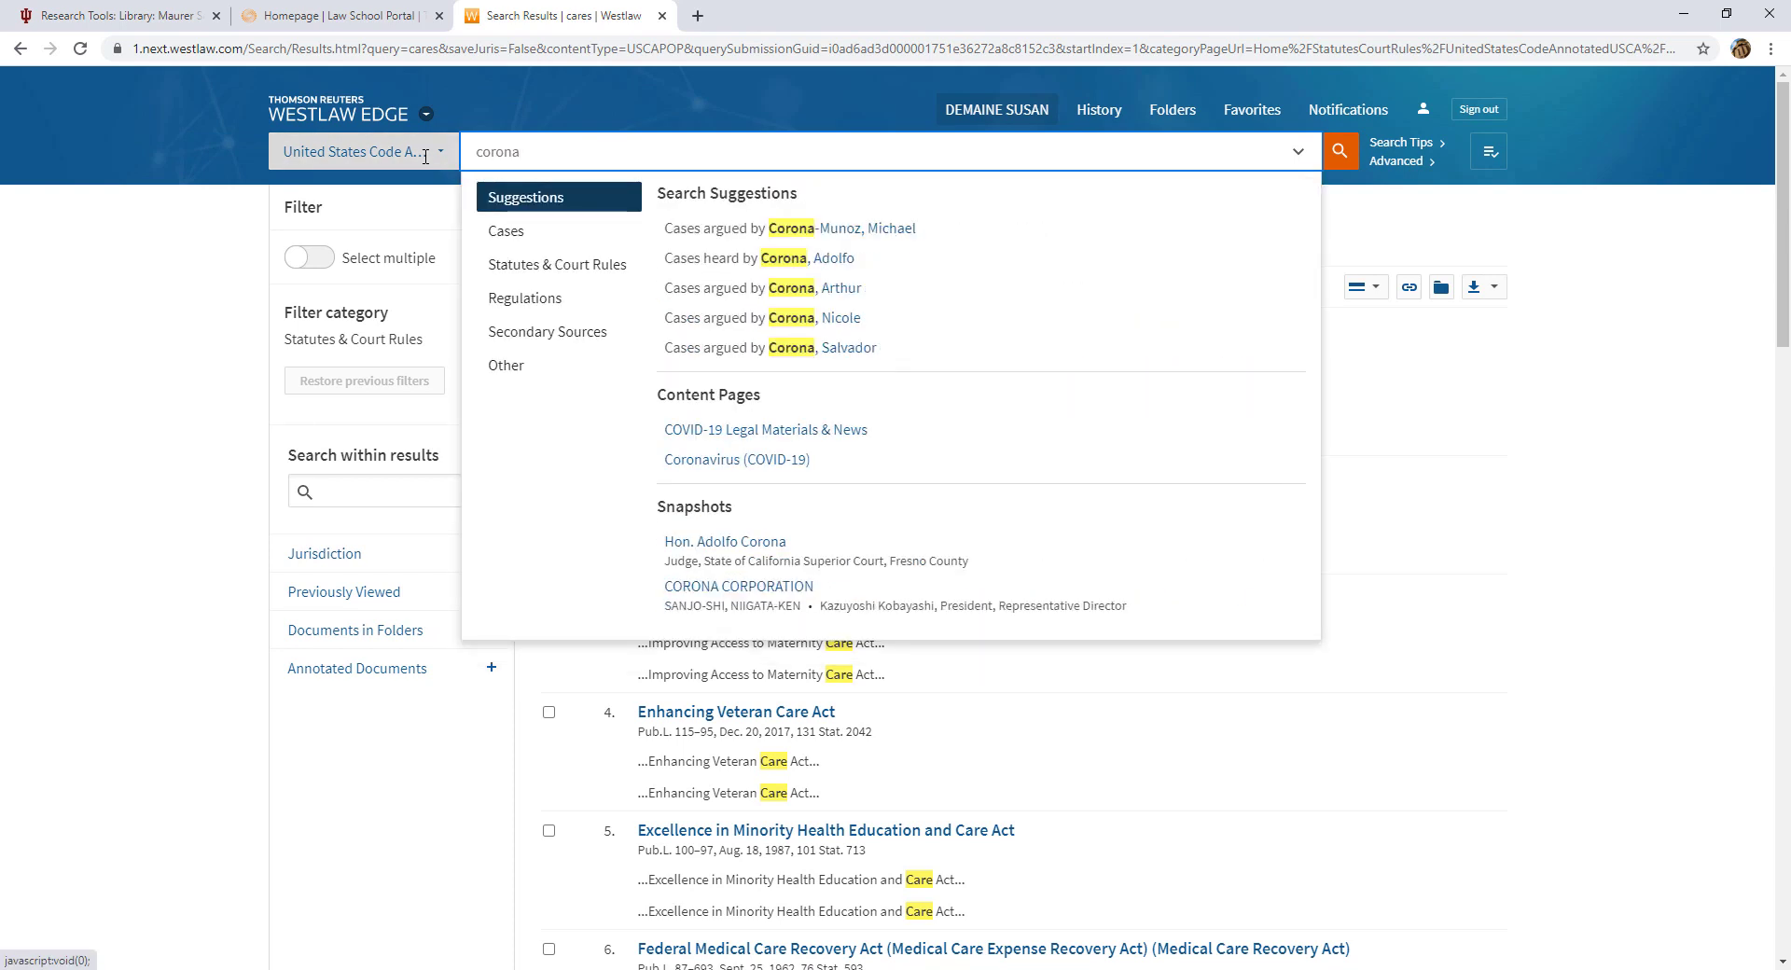
type("virus")
key("Return")
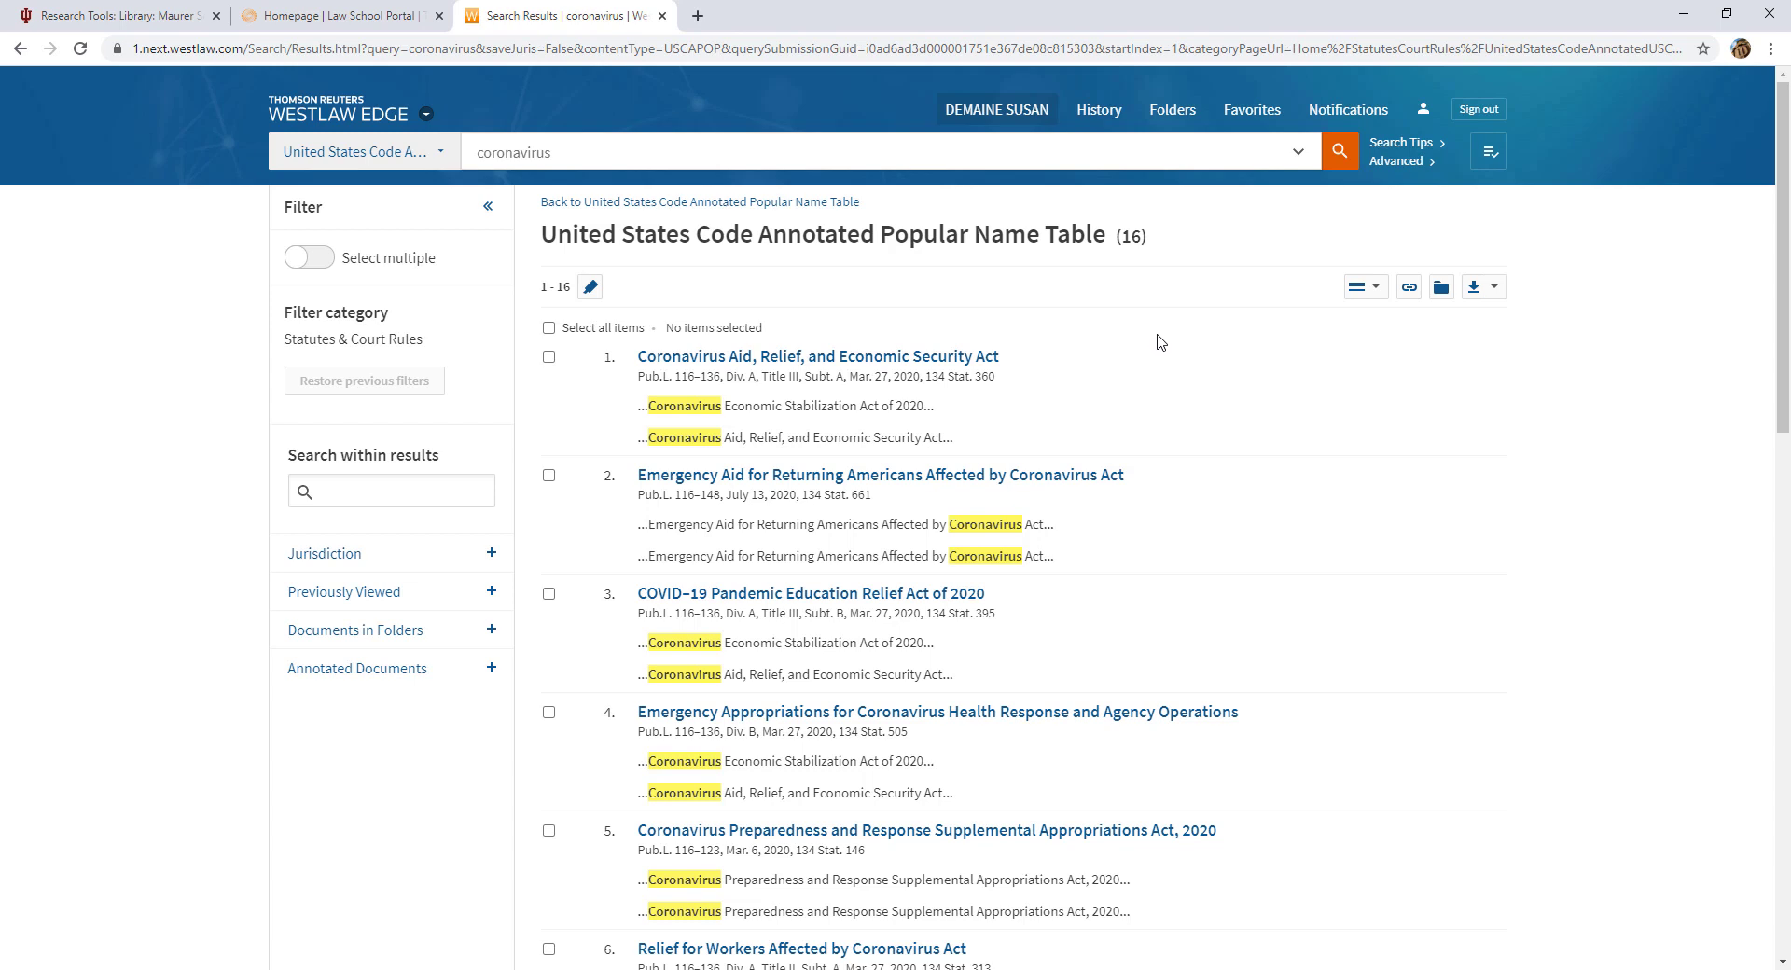
- Open the Coronavirus Economic Stabilization Act of 2020 from the results and review its list of USCA classifications
scroll(1384, 475, "down", 3)
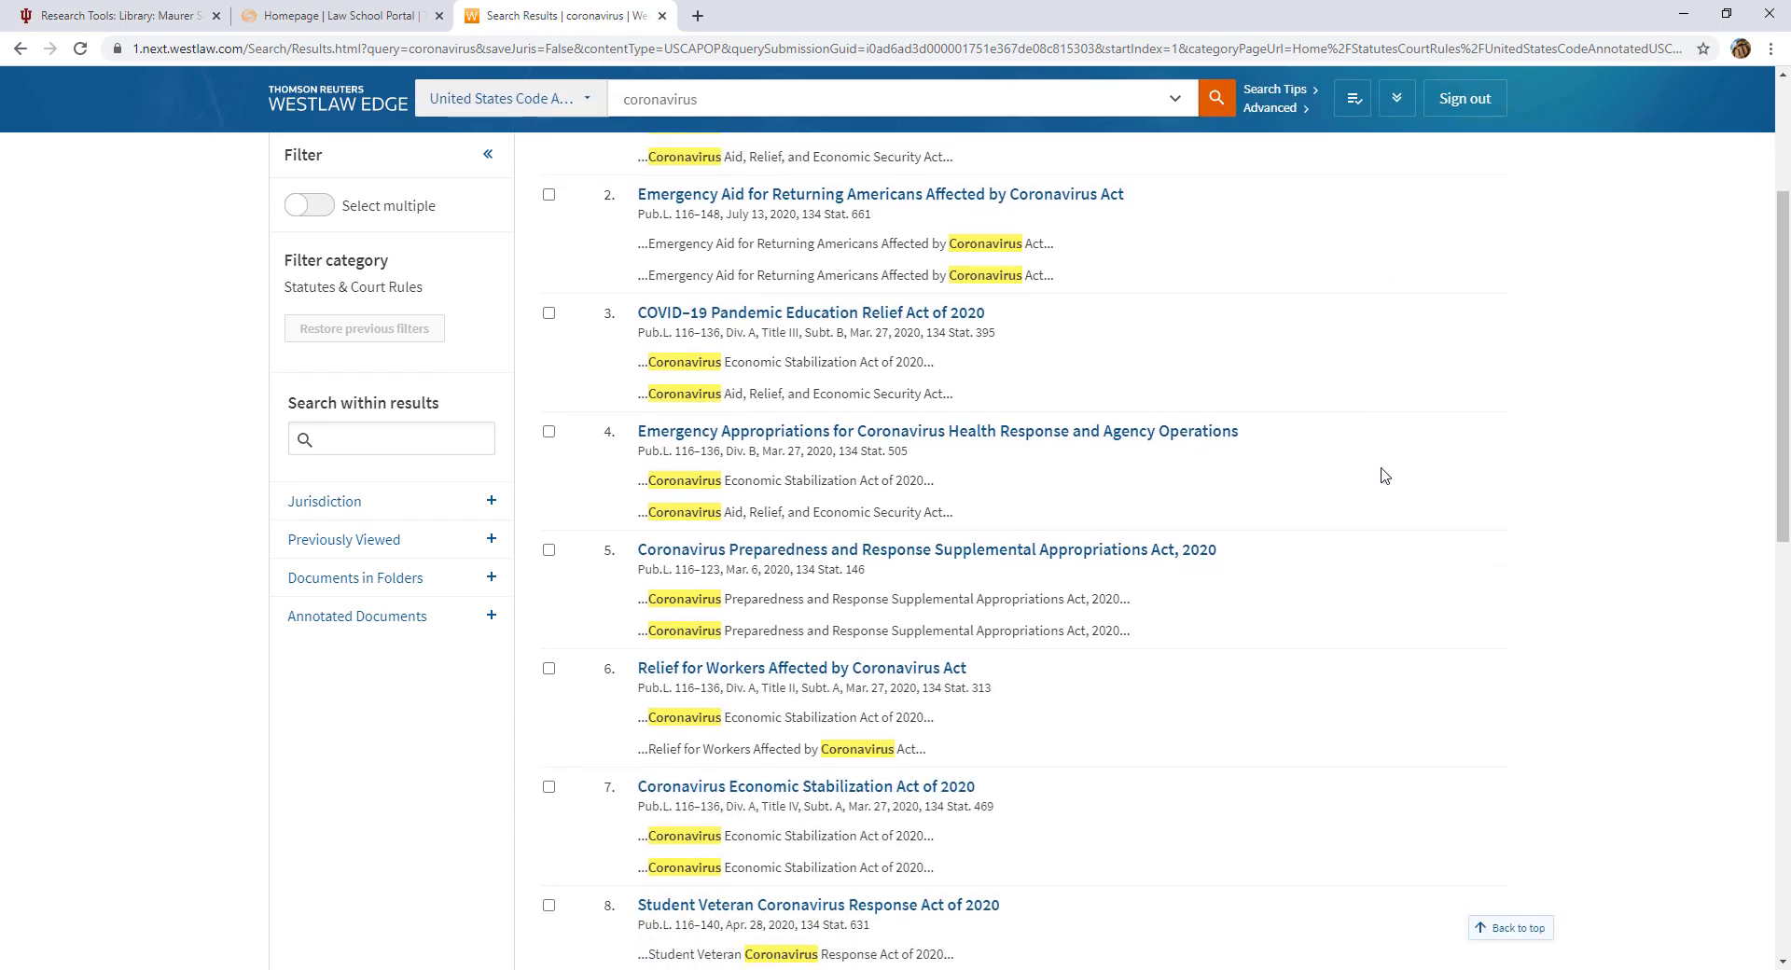
scroll(1384, 476, "down", 2)
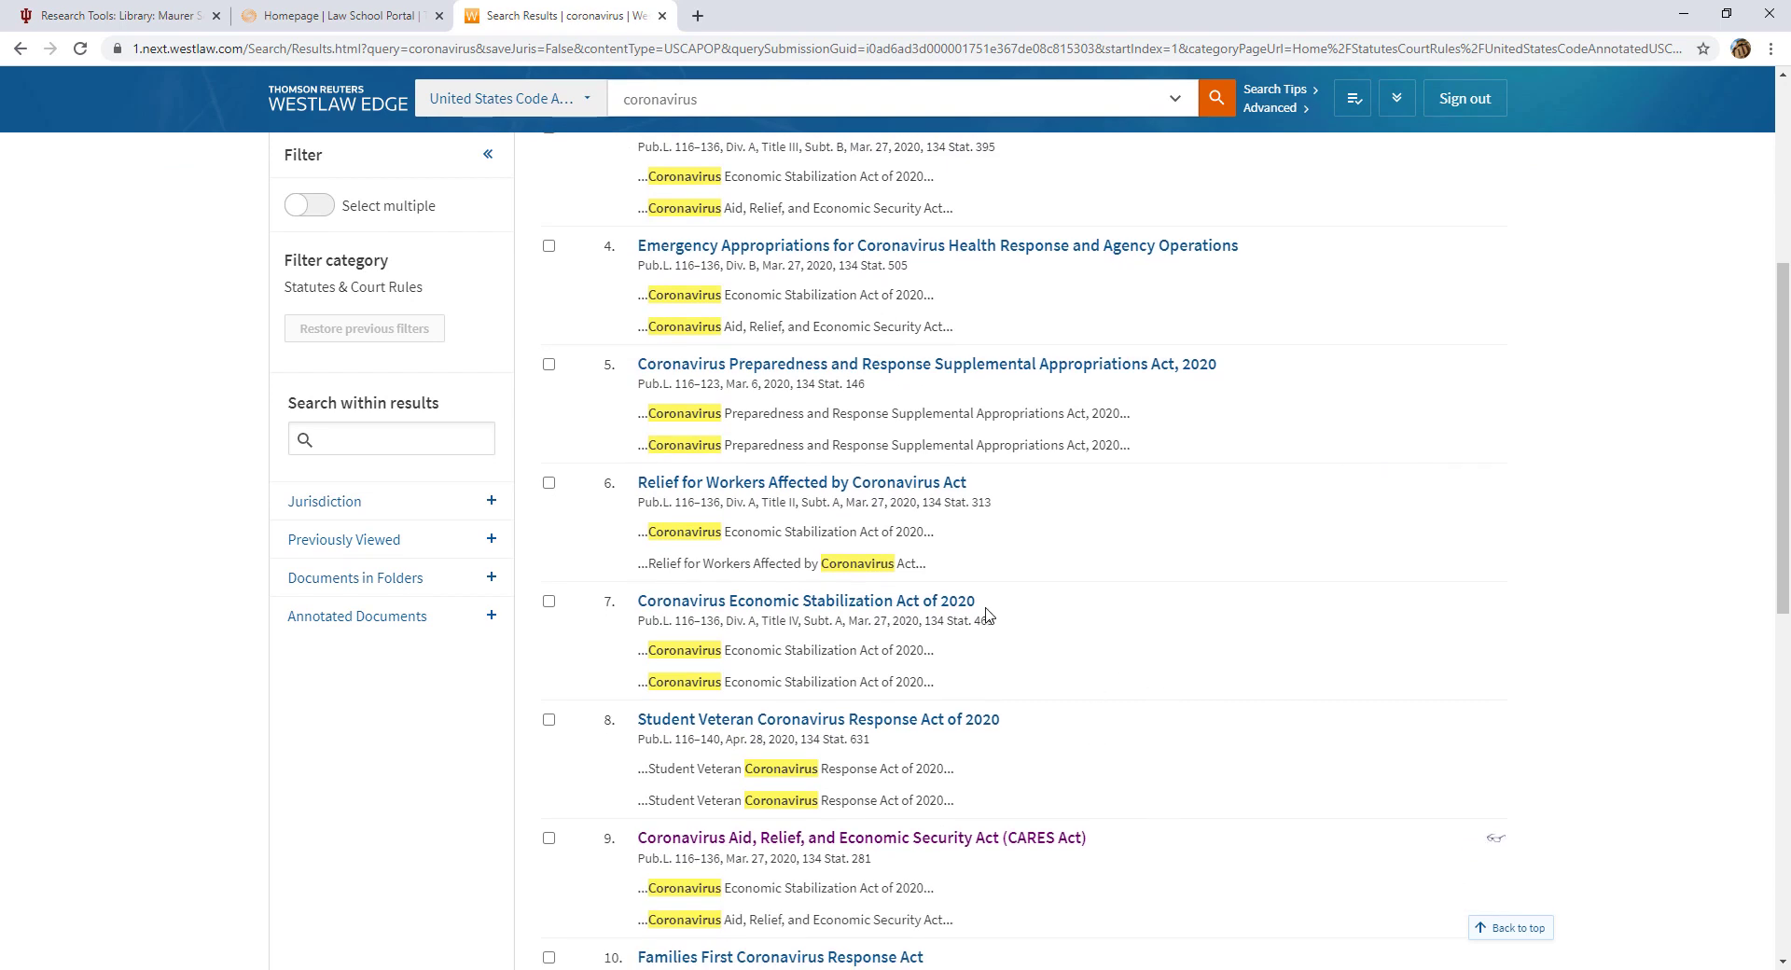
left_click(918, 606)
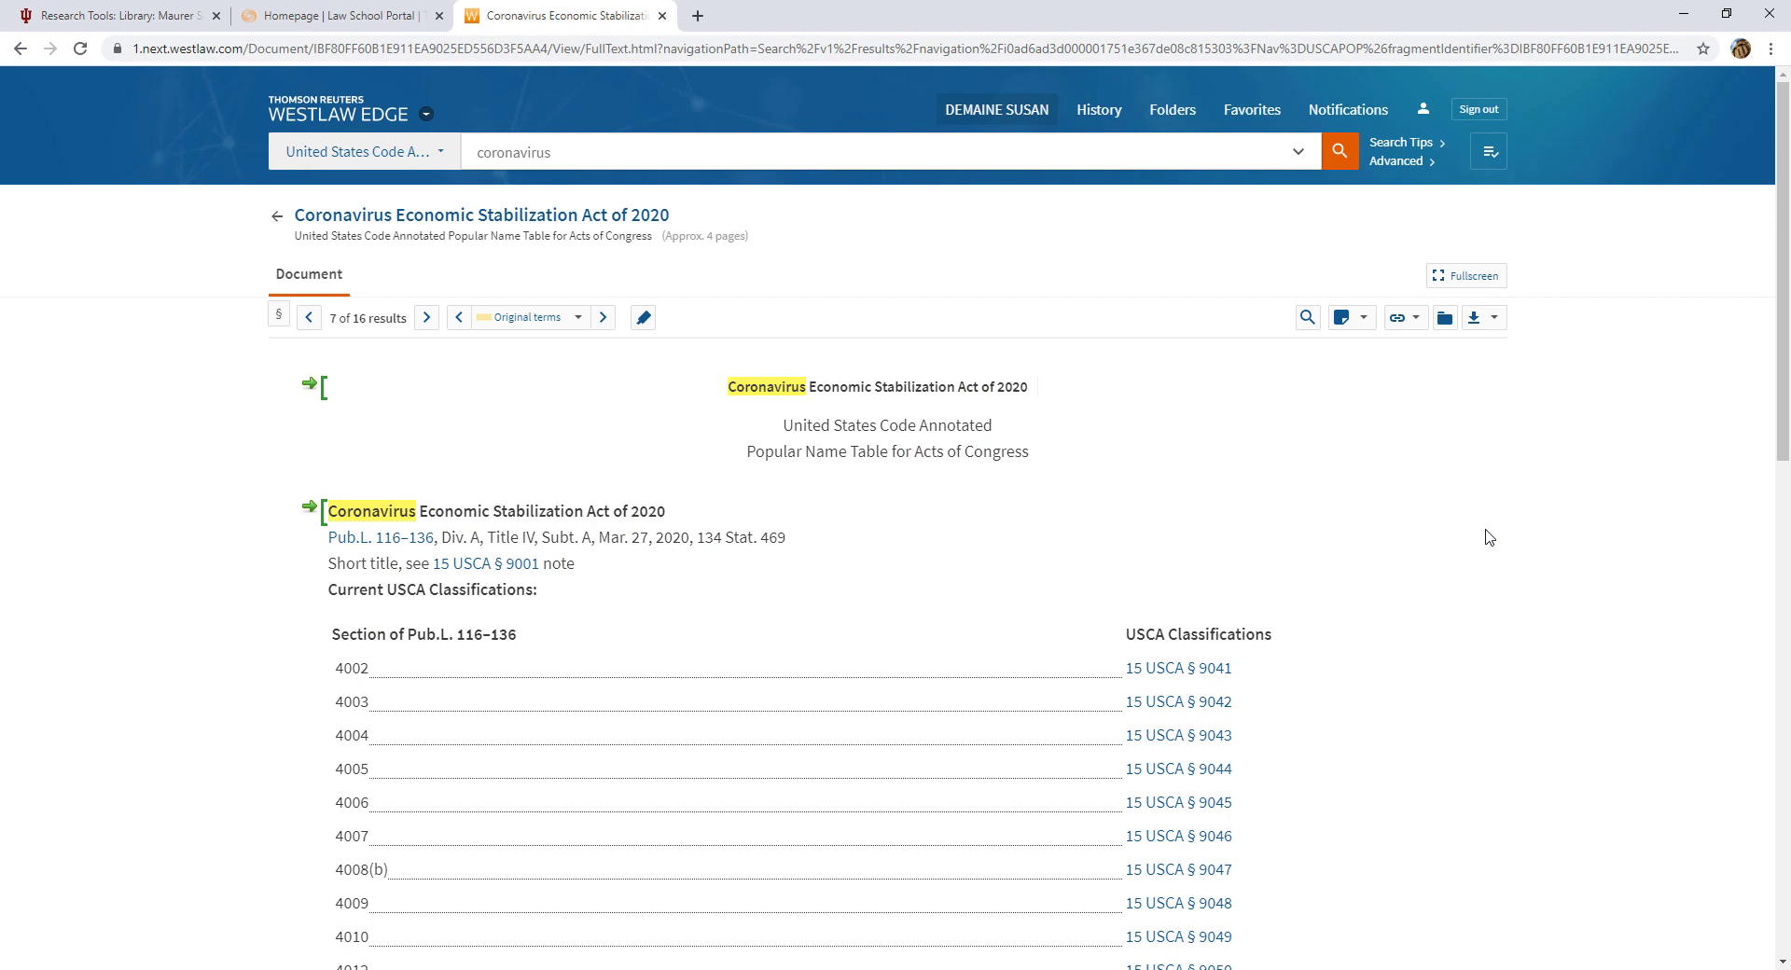
scroll(1488, 537, "down", 3)
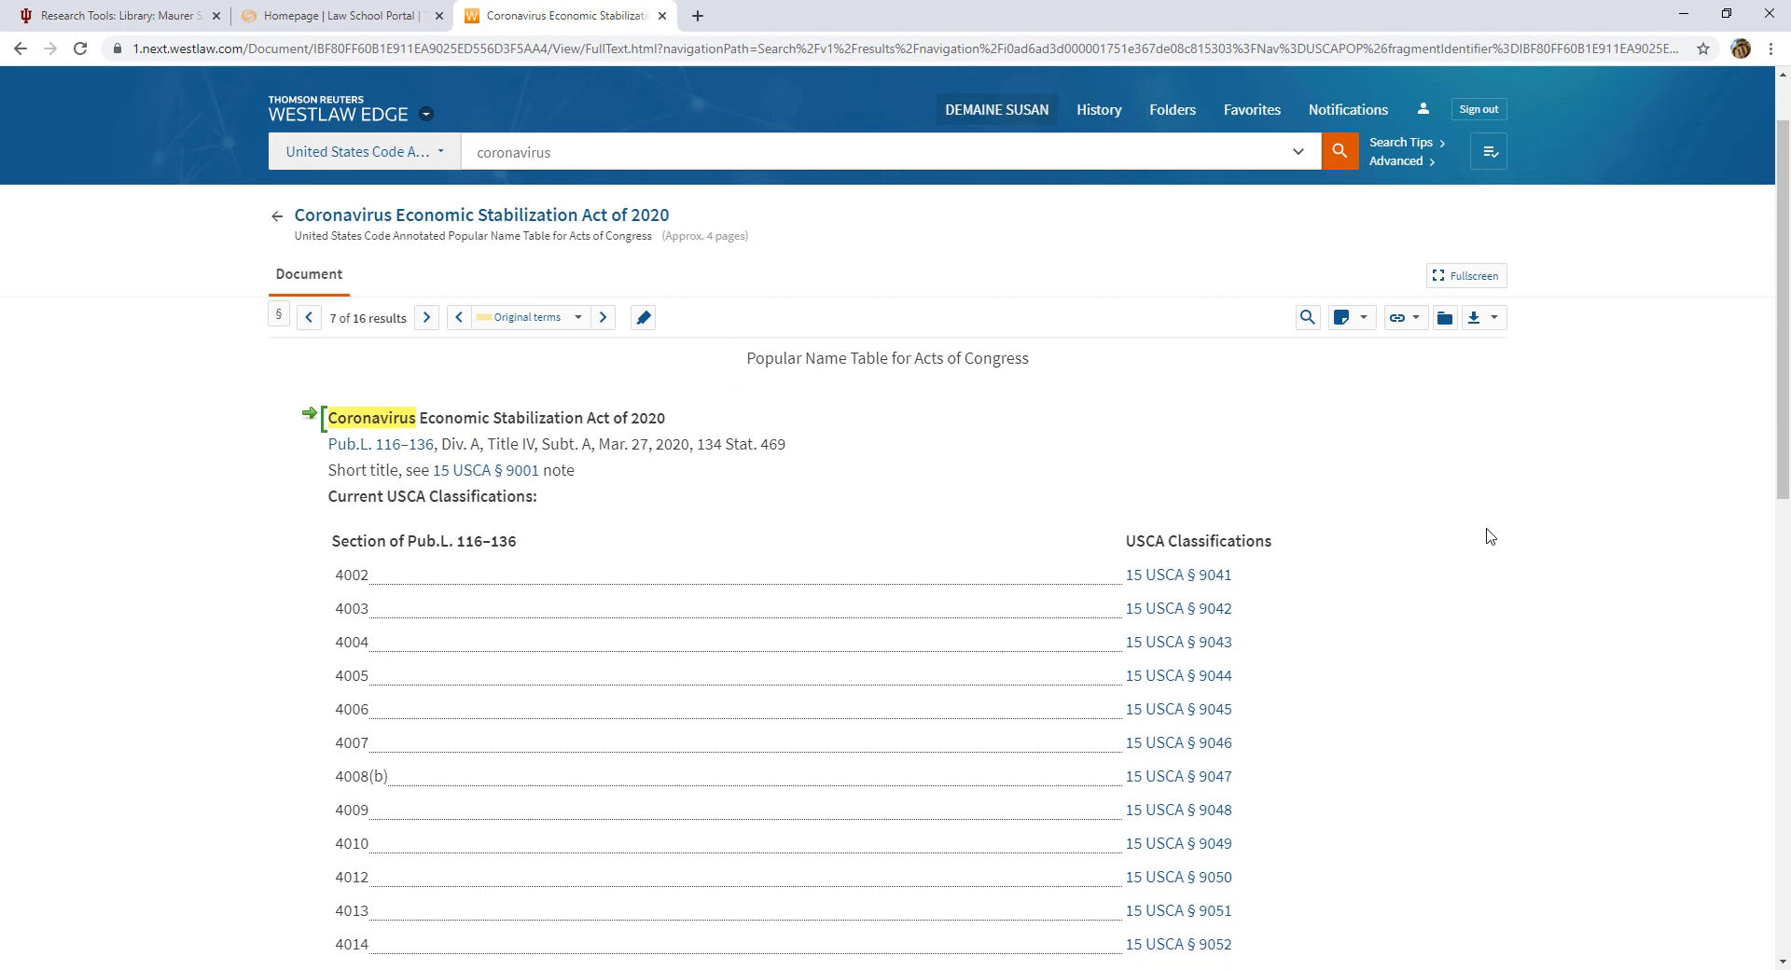
scroll(1488, 536, "down", 4)
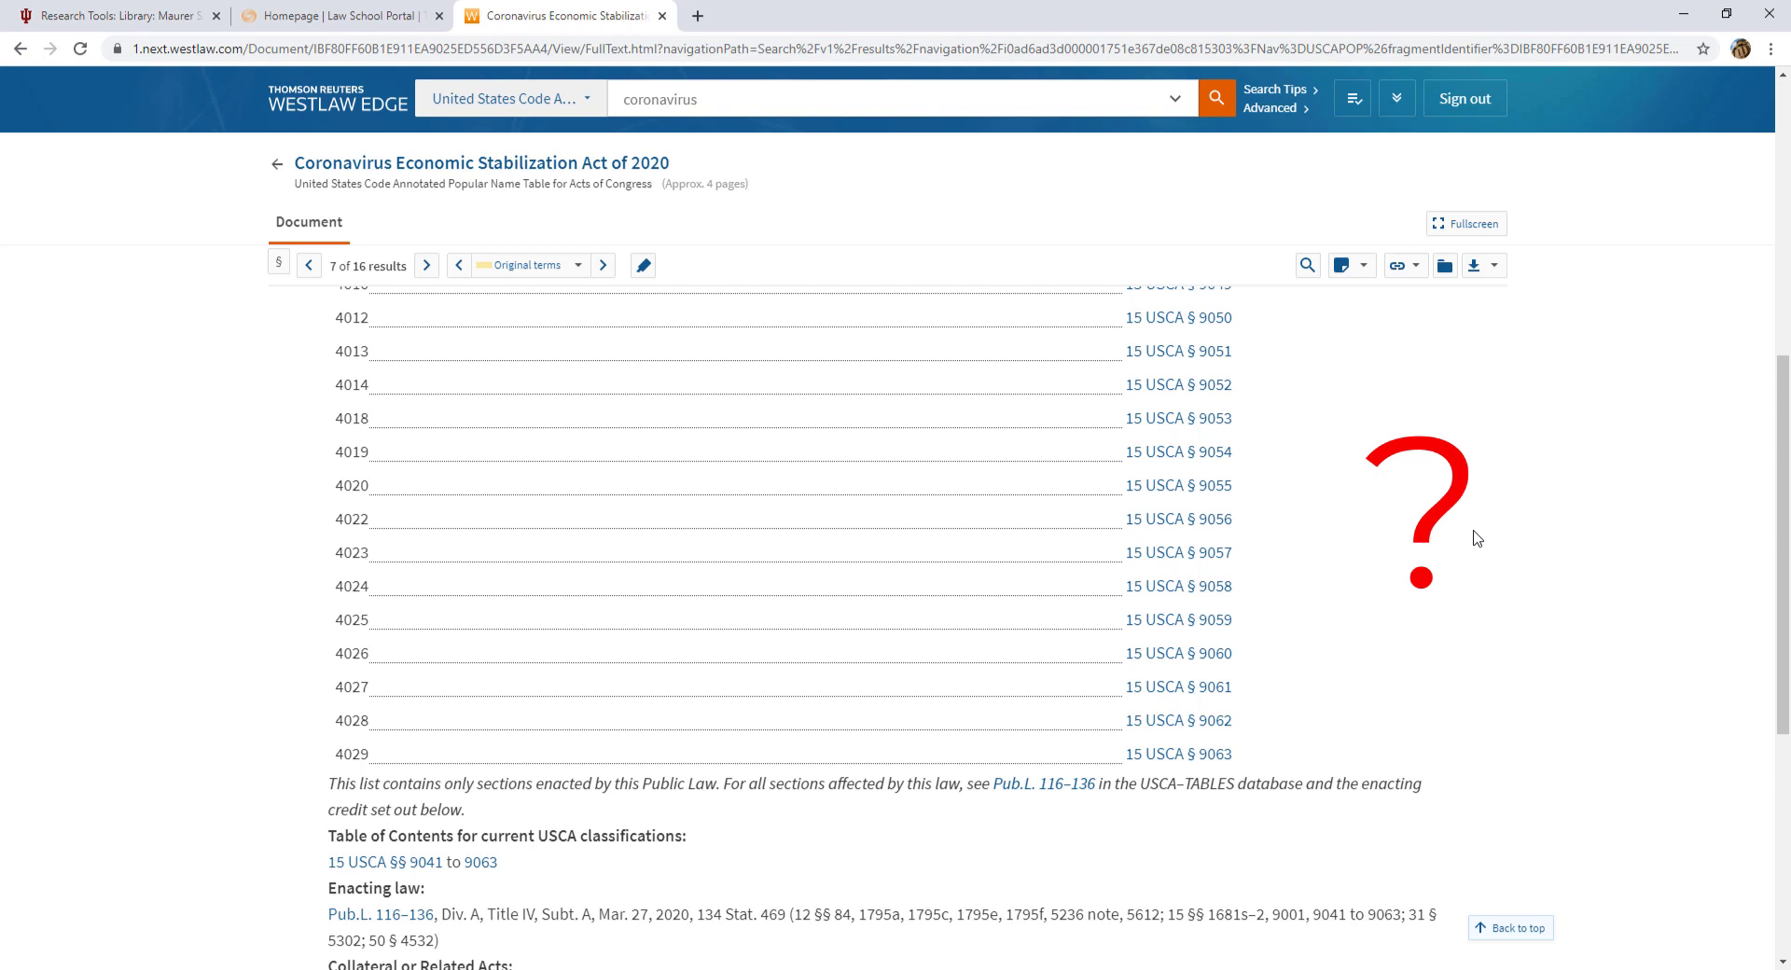
scroll(1476, 538, "up", 5)
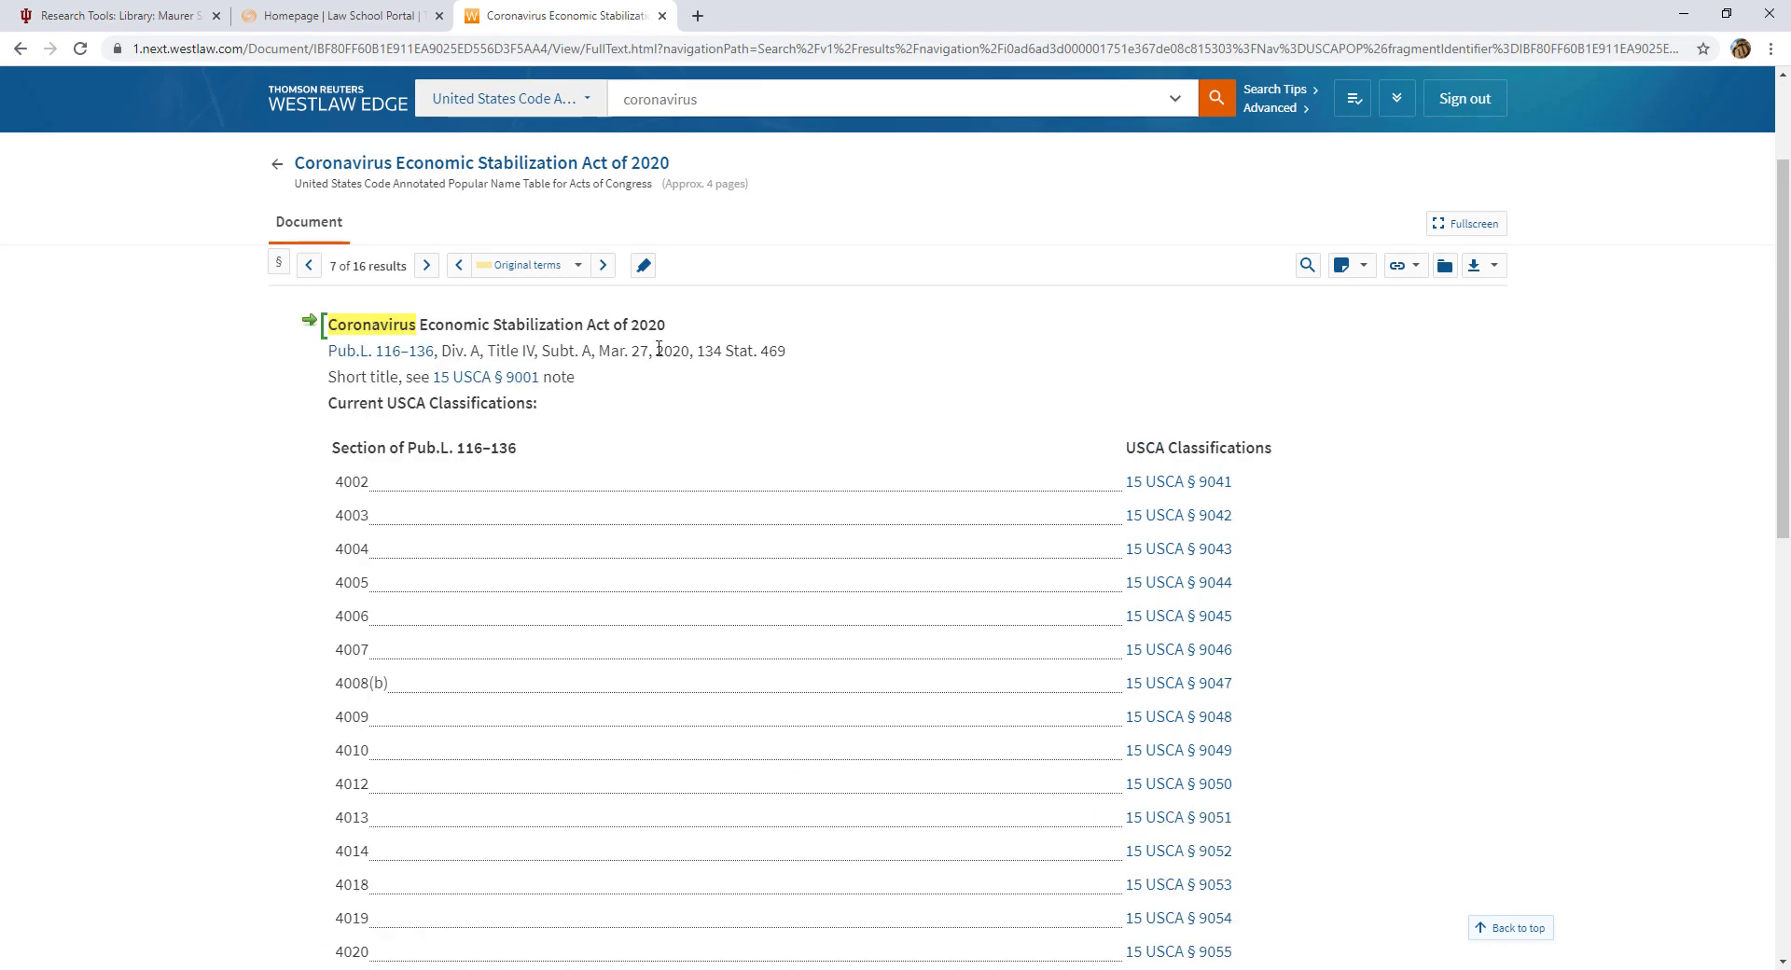
- Open the text of Pub.L. 116–136 and search within the document for "eviction"
left_click(410, 357)
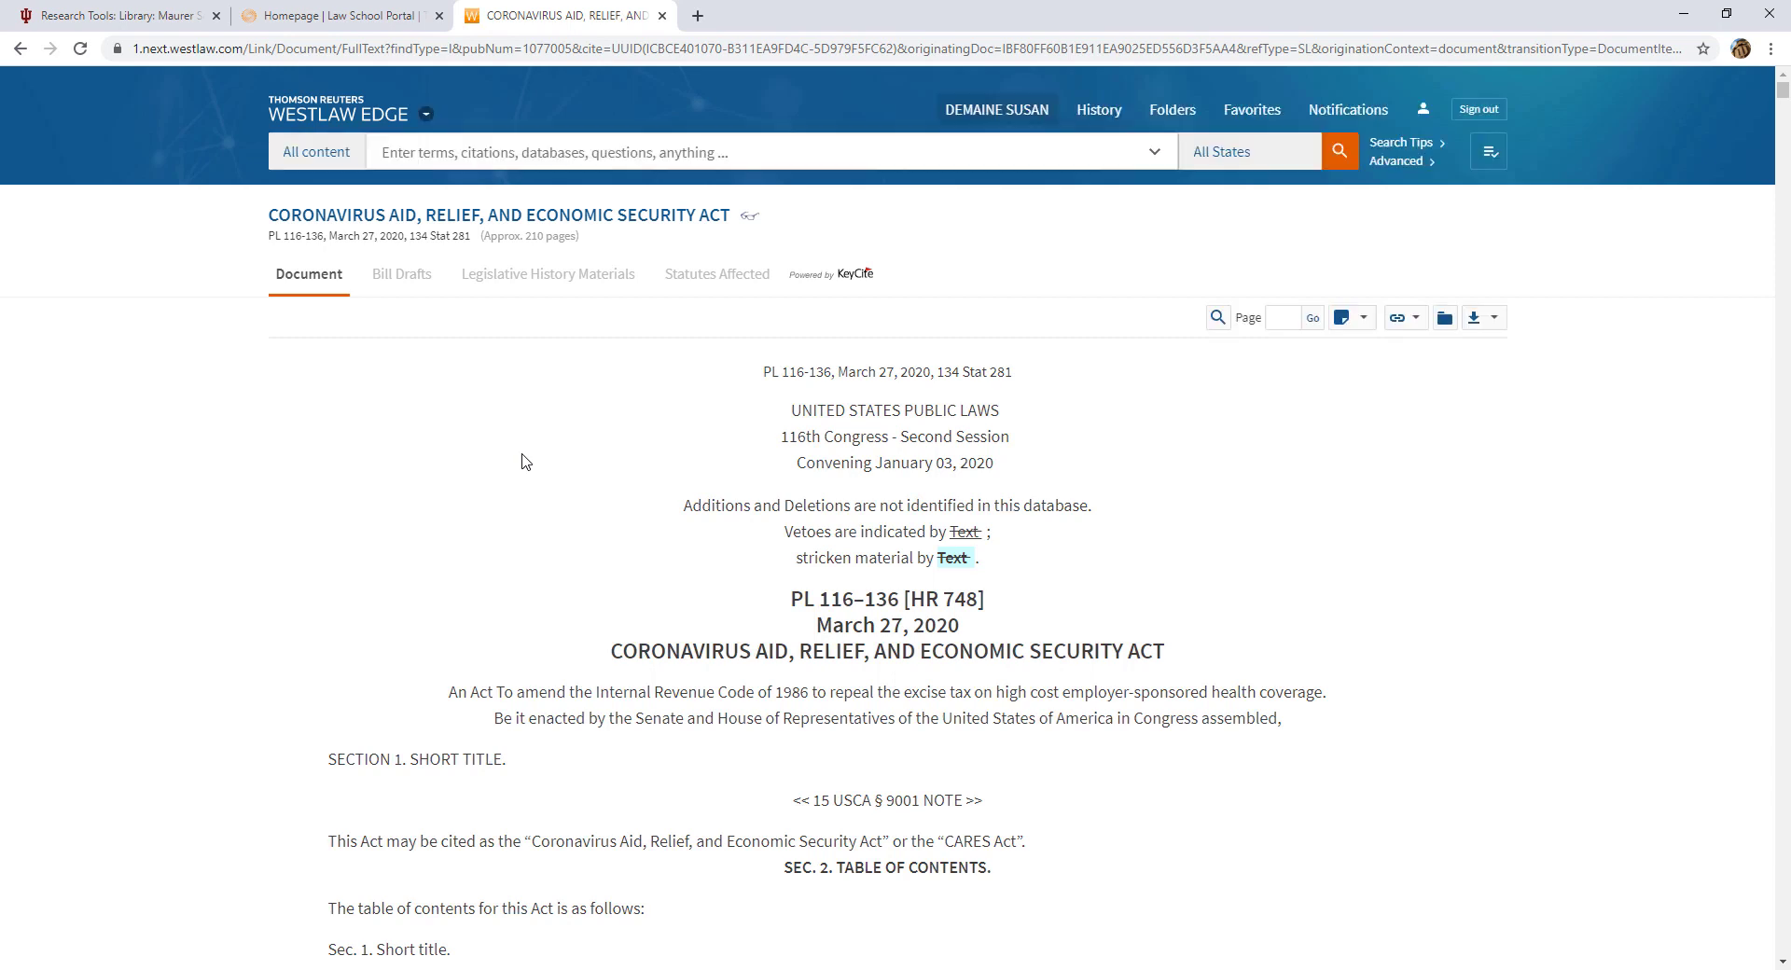
left_click(1218, 319)
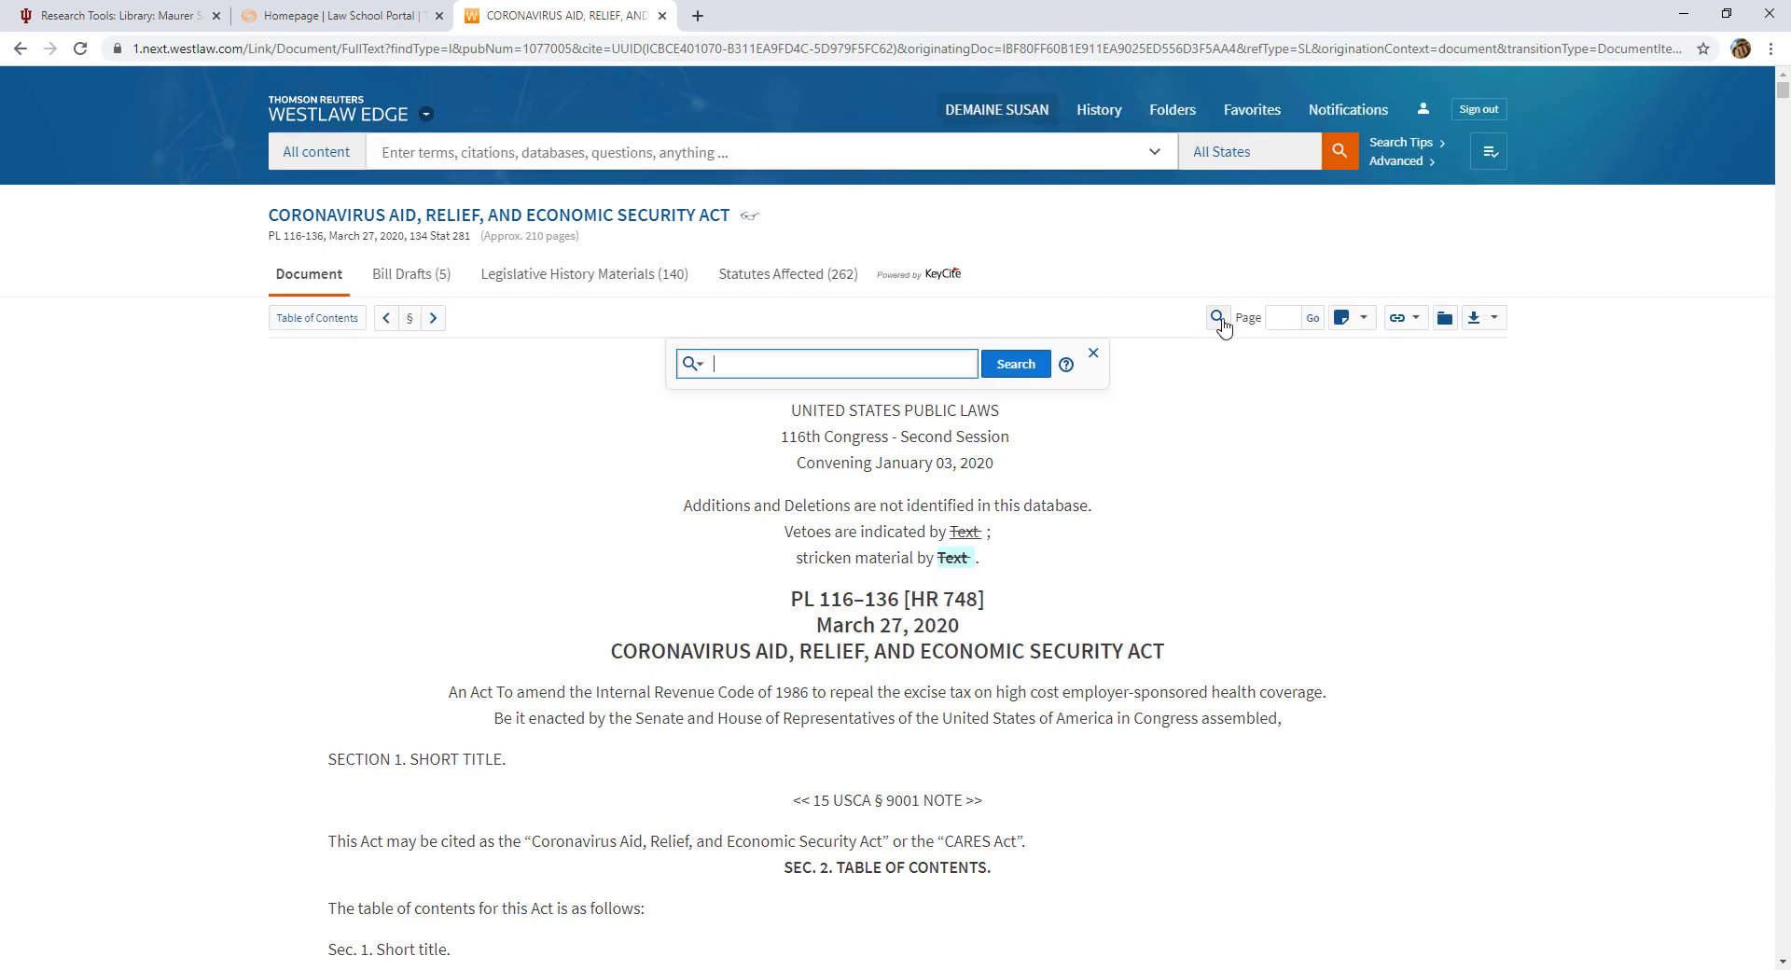
type("eviction")
key("Return")
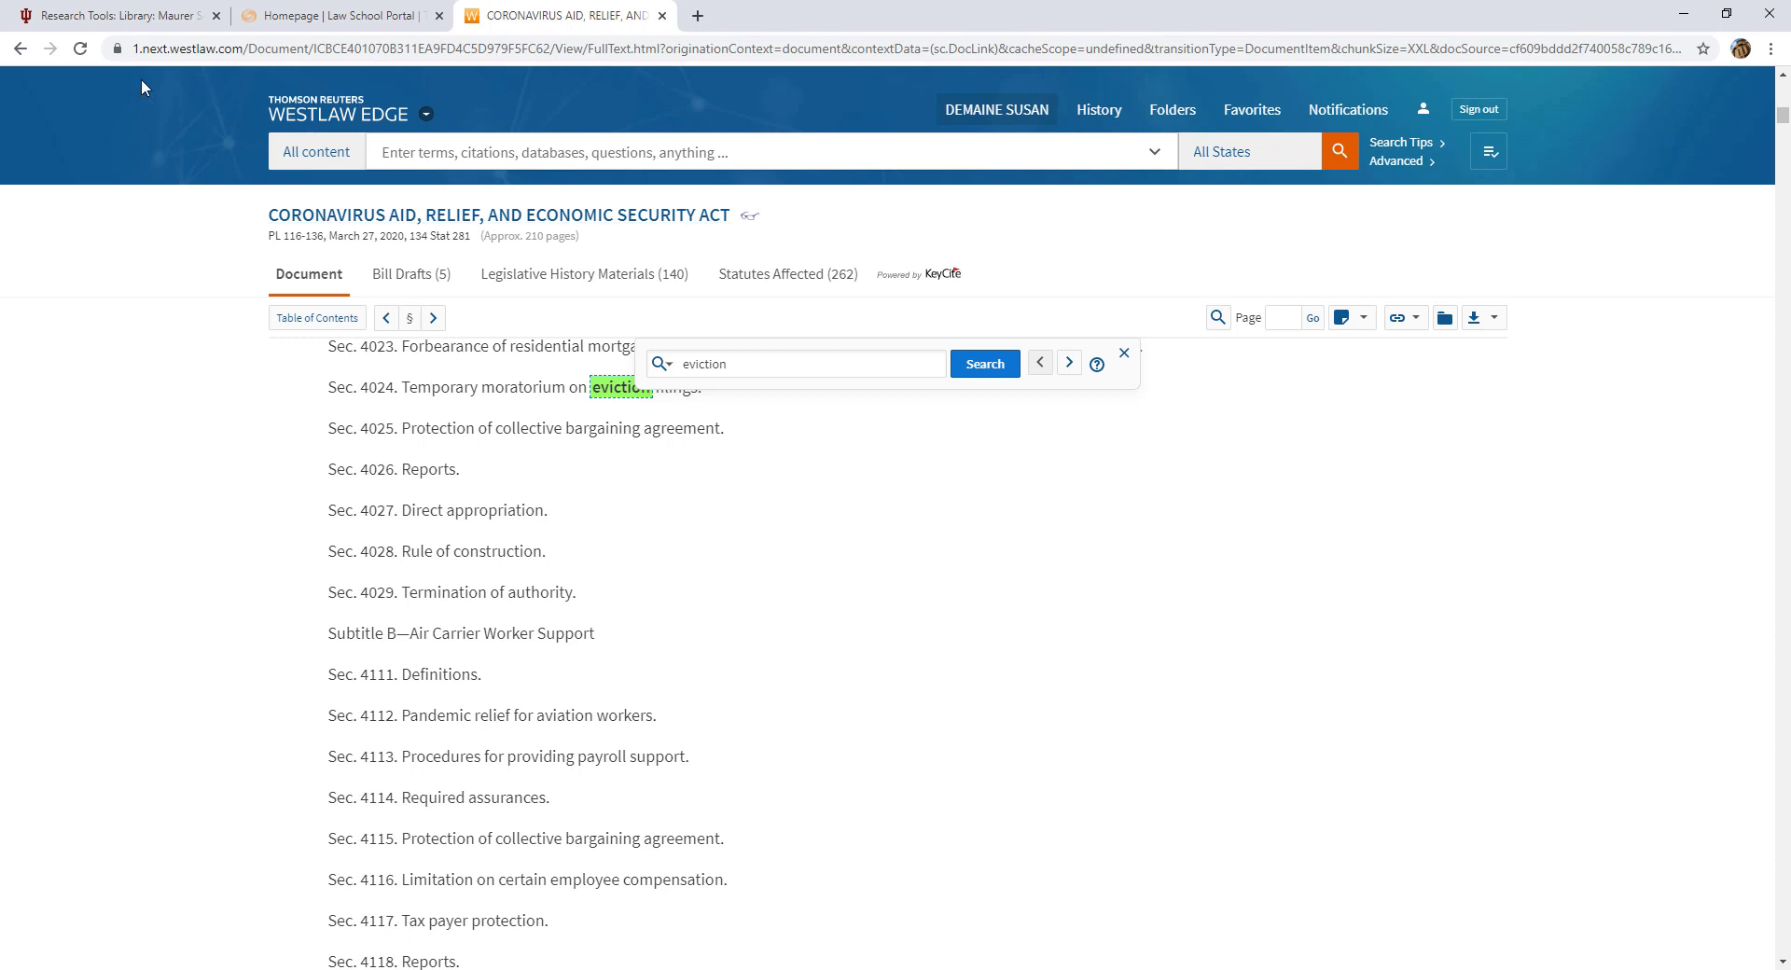
- Go back to the act's classification list and open 15 USCA § 9058, the code section listed for section 4024
left_click(20, 52)
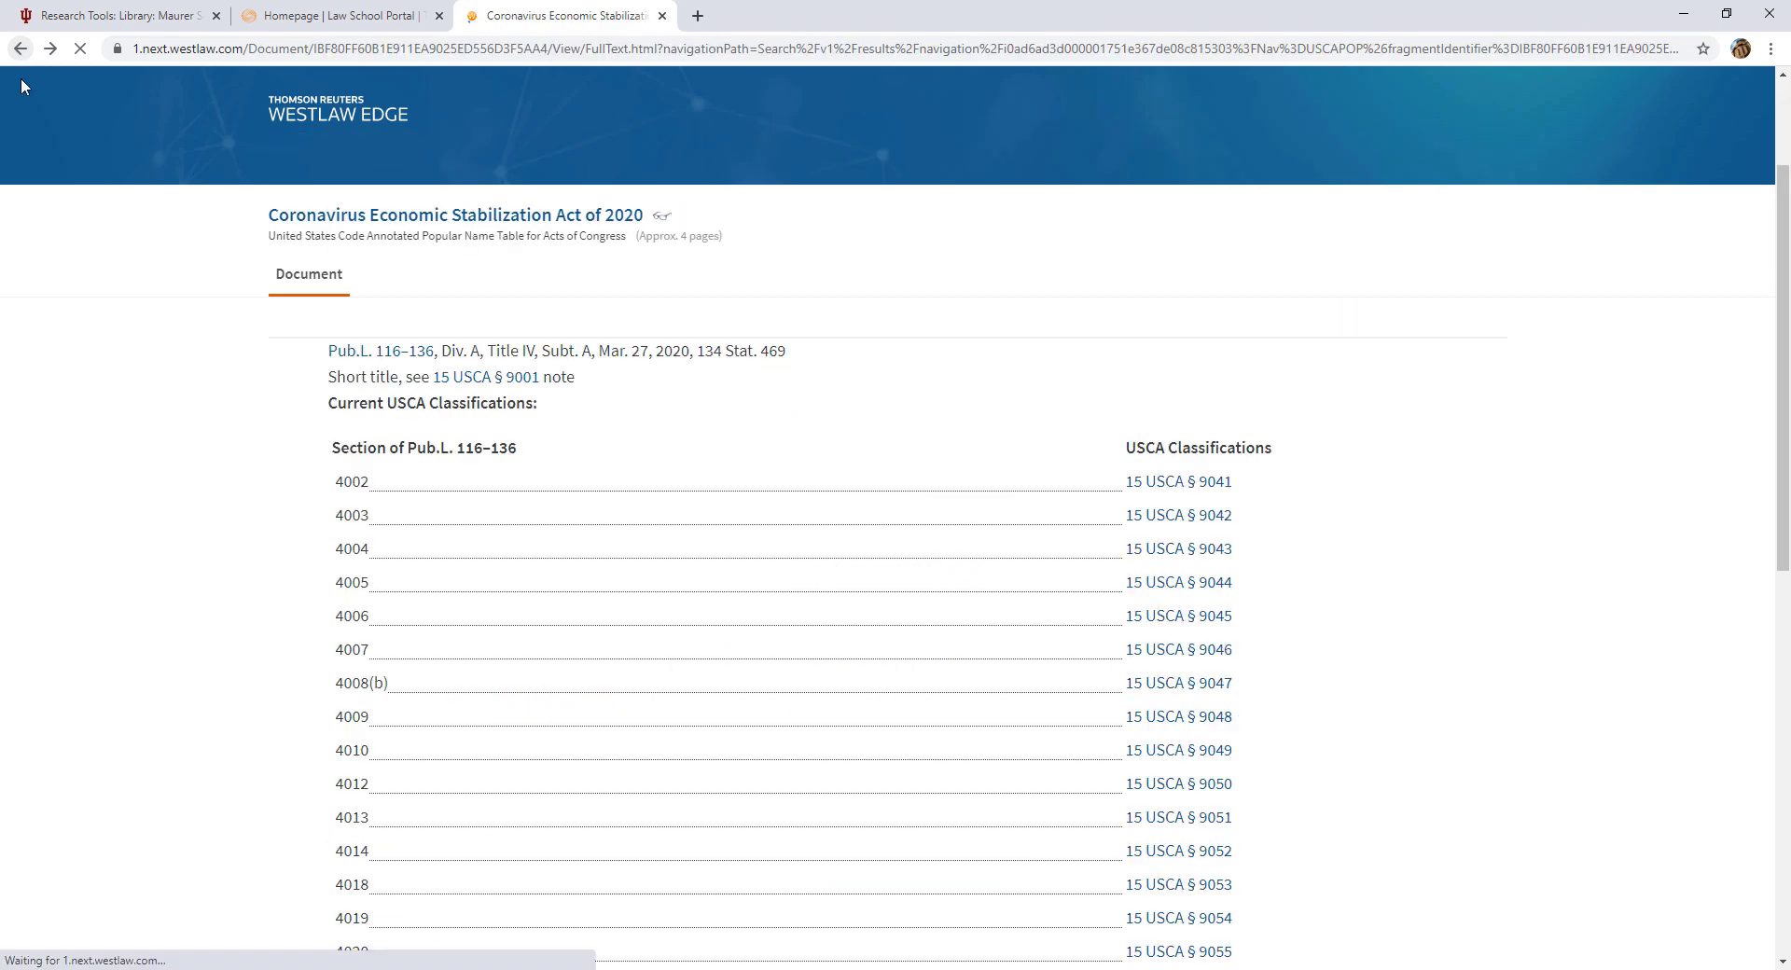
scroll(712, 696, "down", 5)
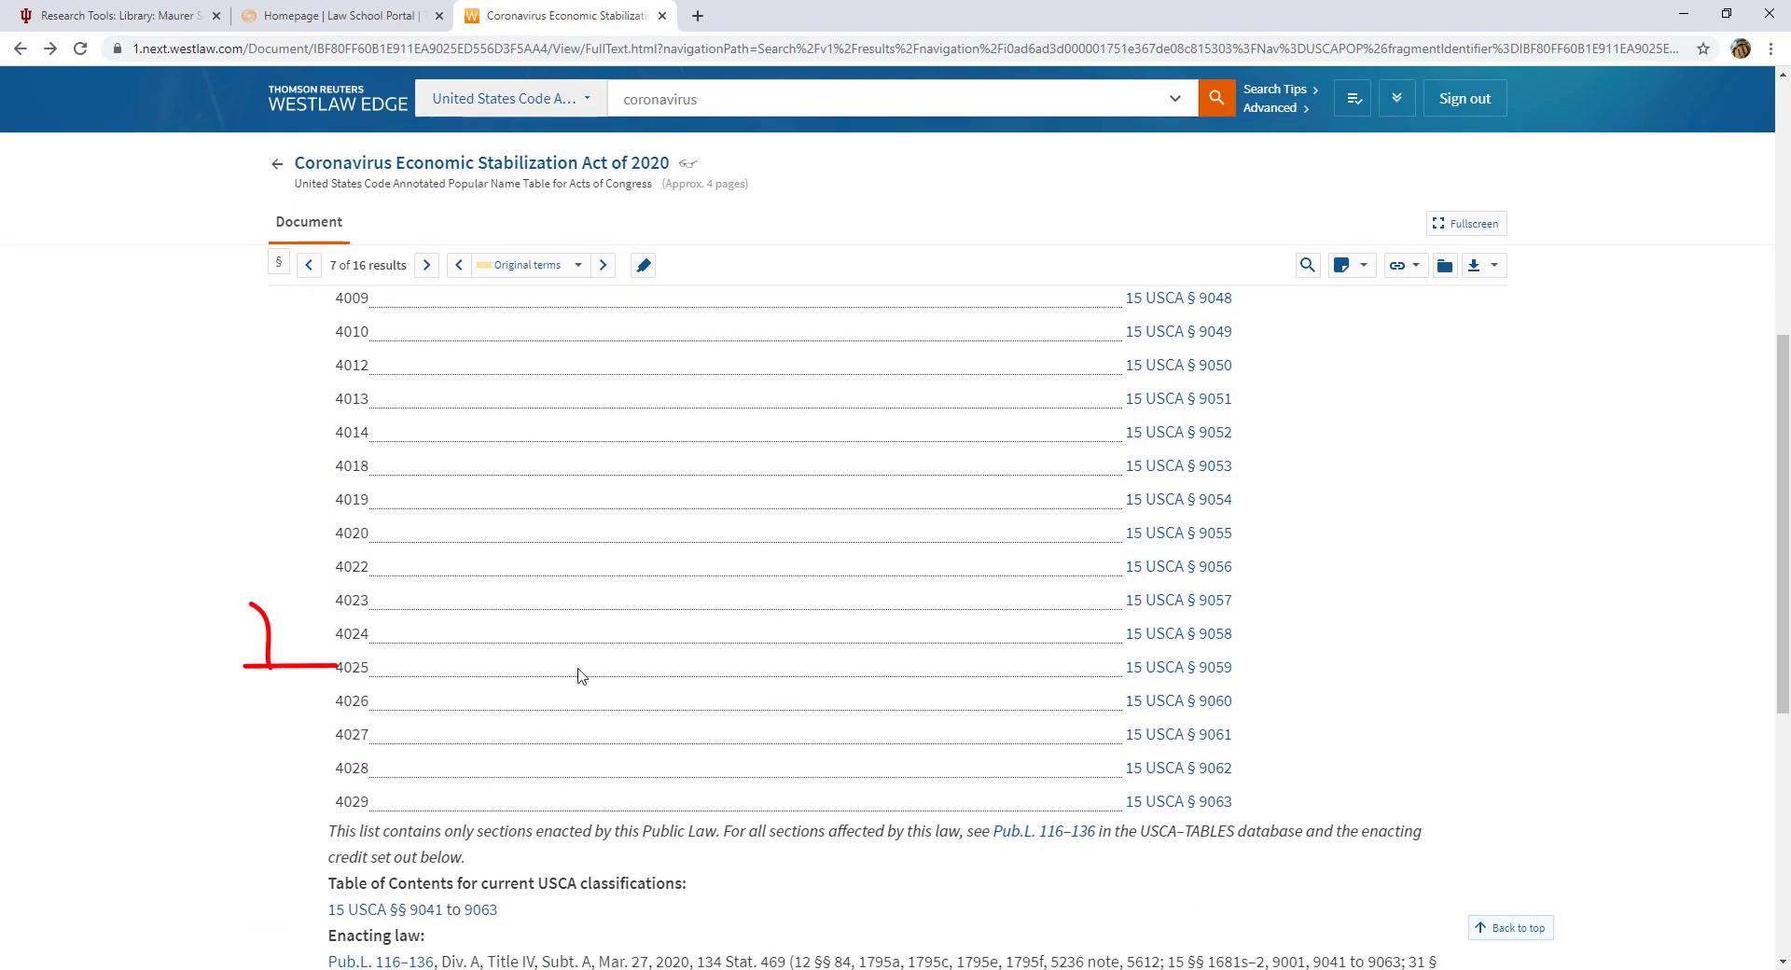
left_click(1204, 636)
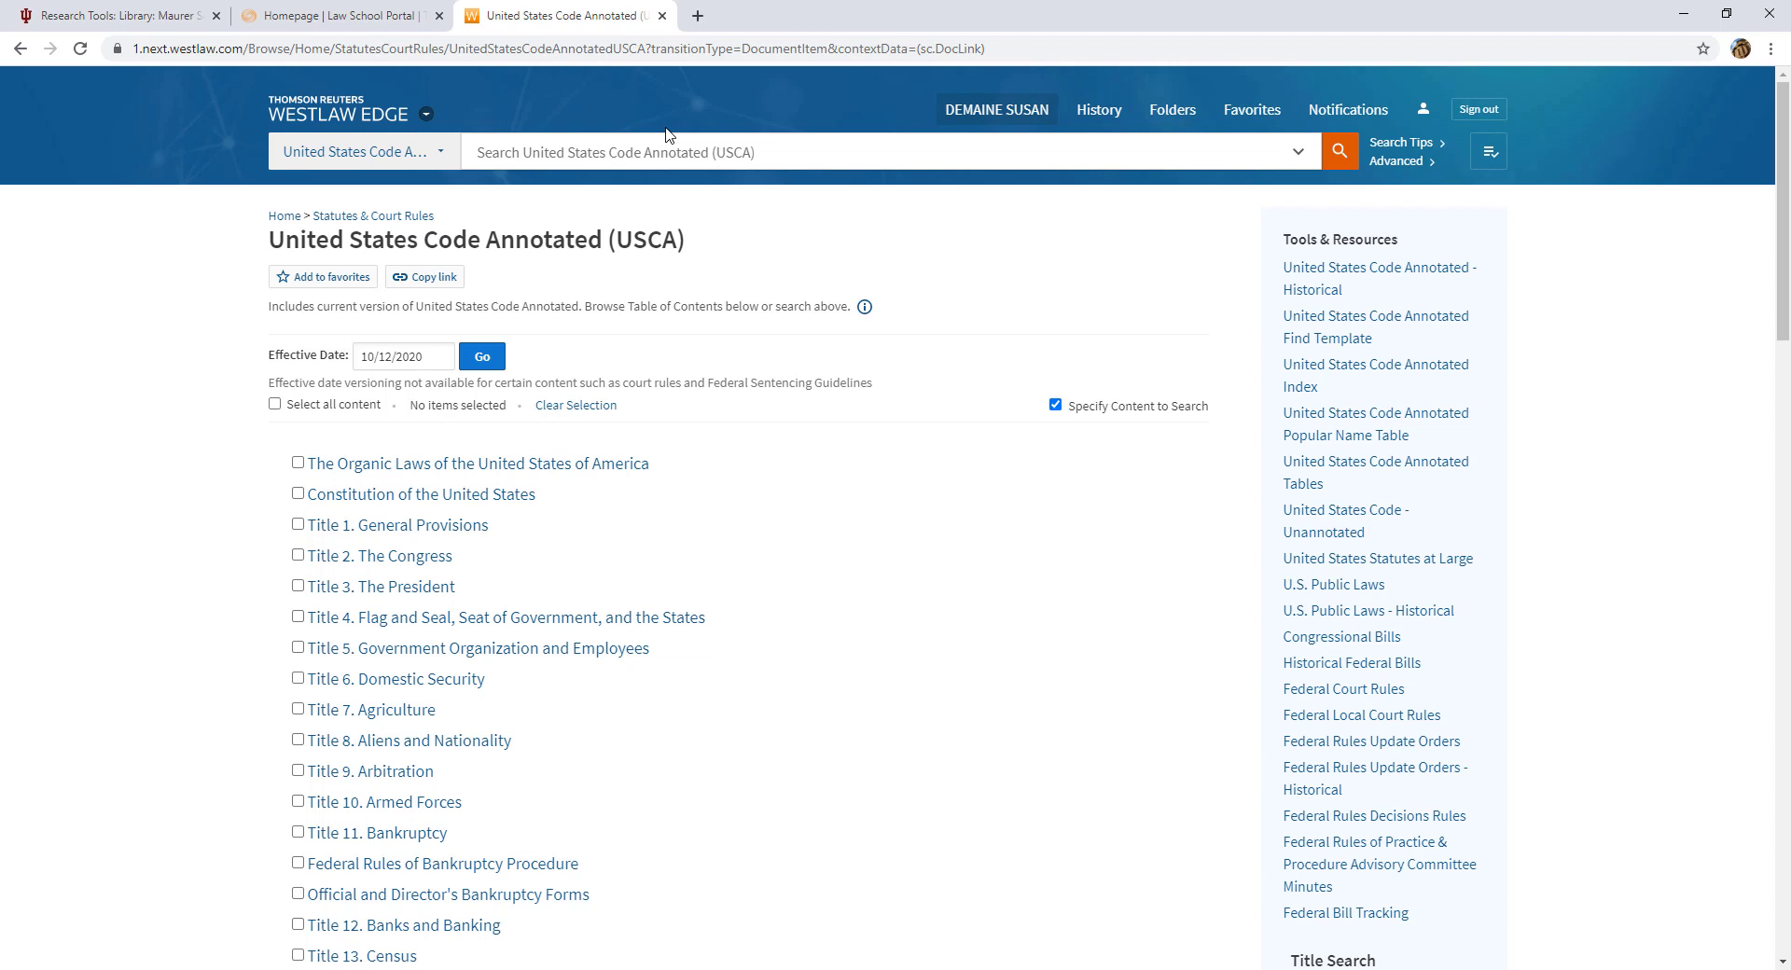
- Search the United States Code Annotated for "coronavirus & eviction"
left_click(663, 152)
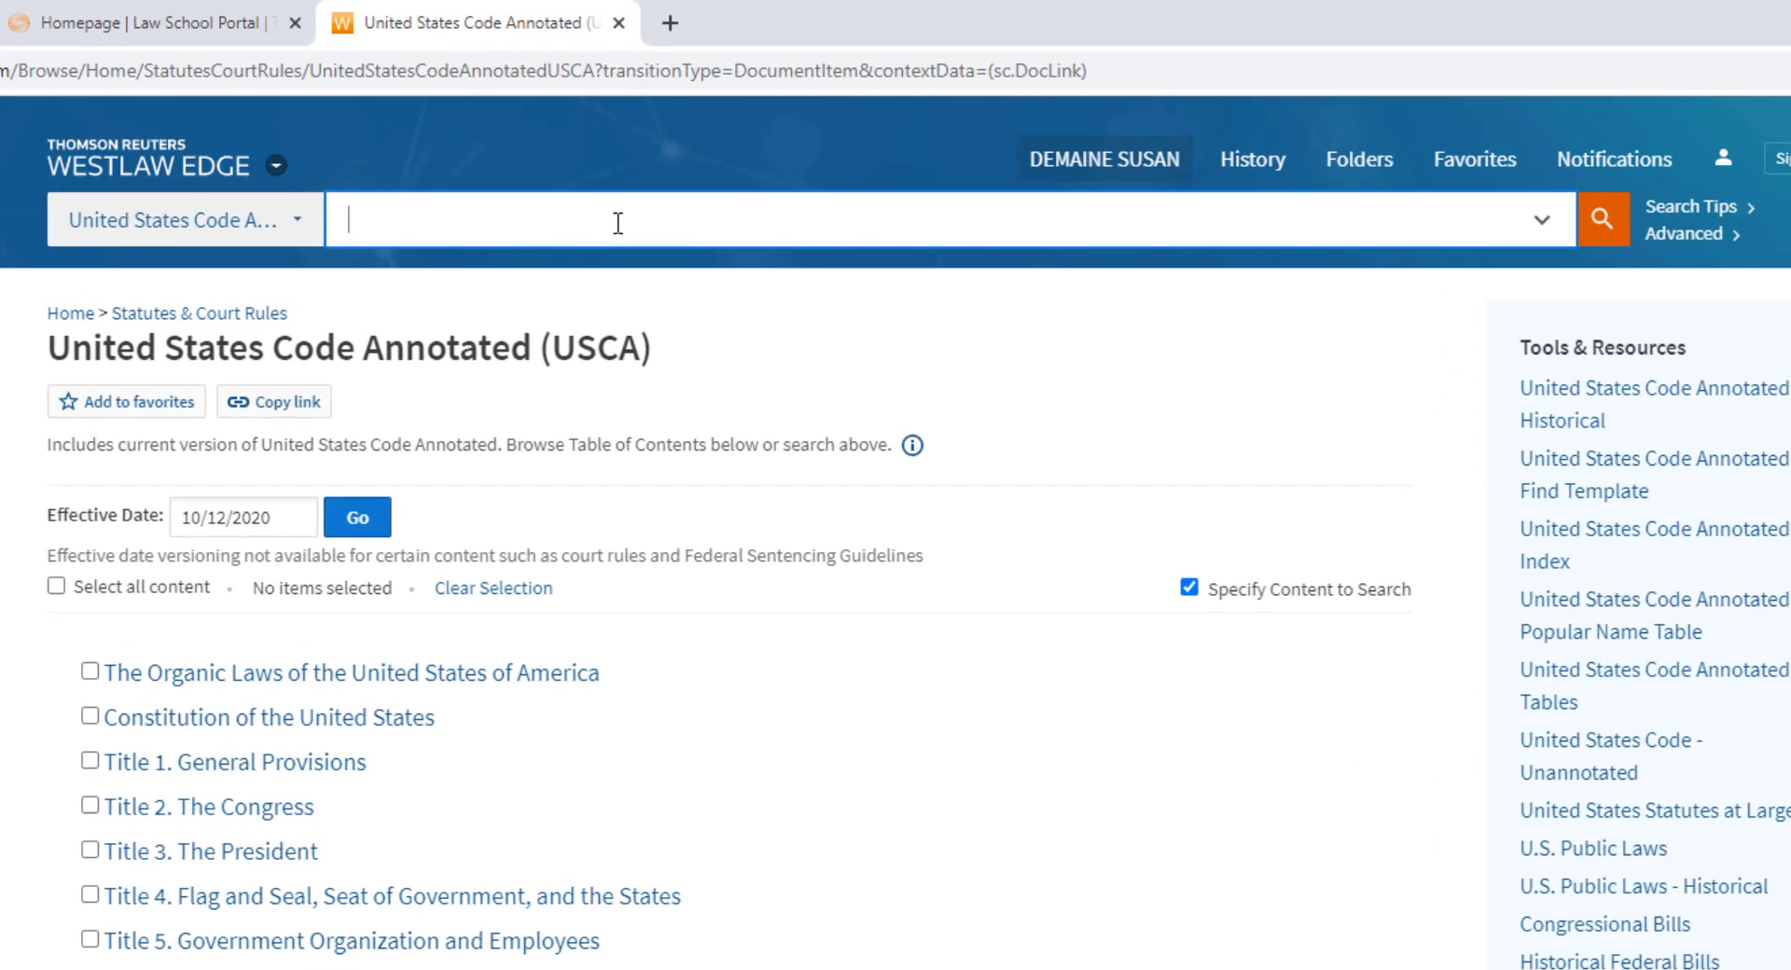
type("coronavirus &")
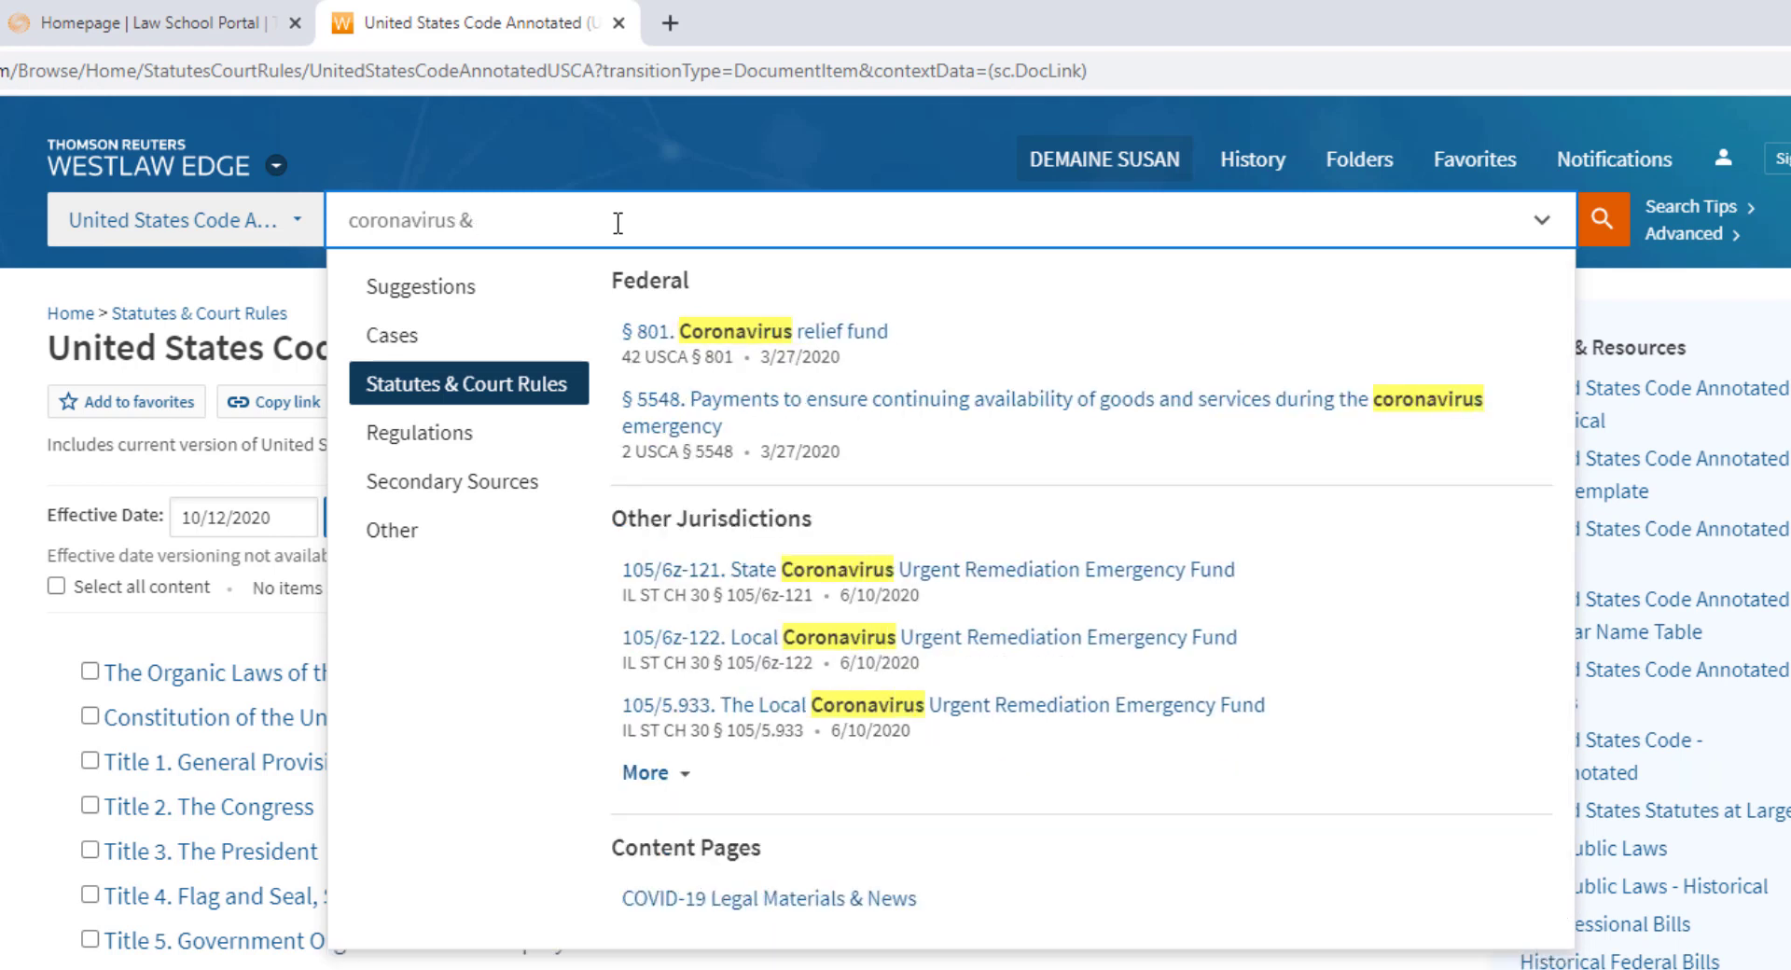
type(" eviction")
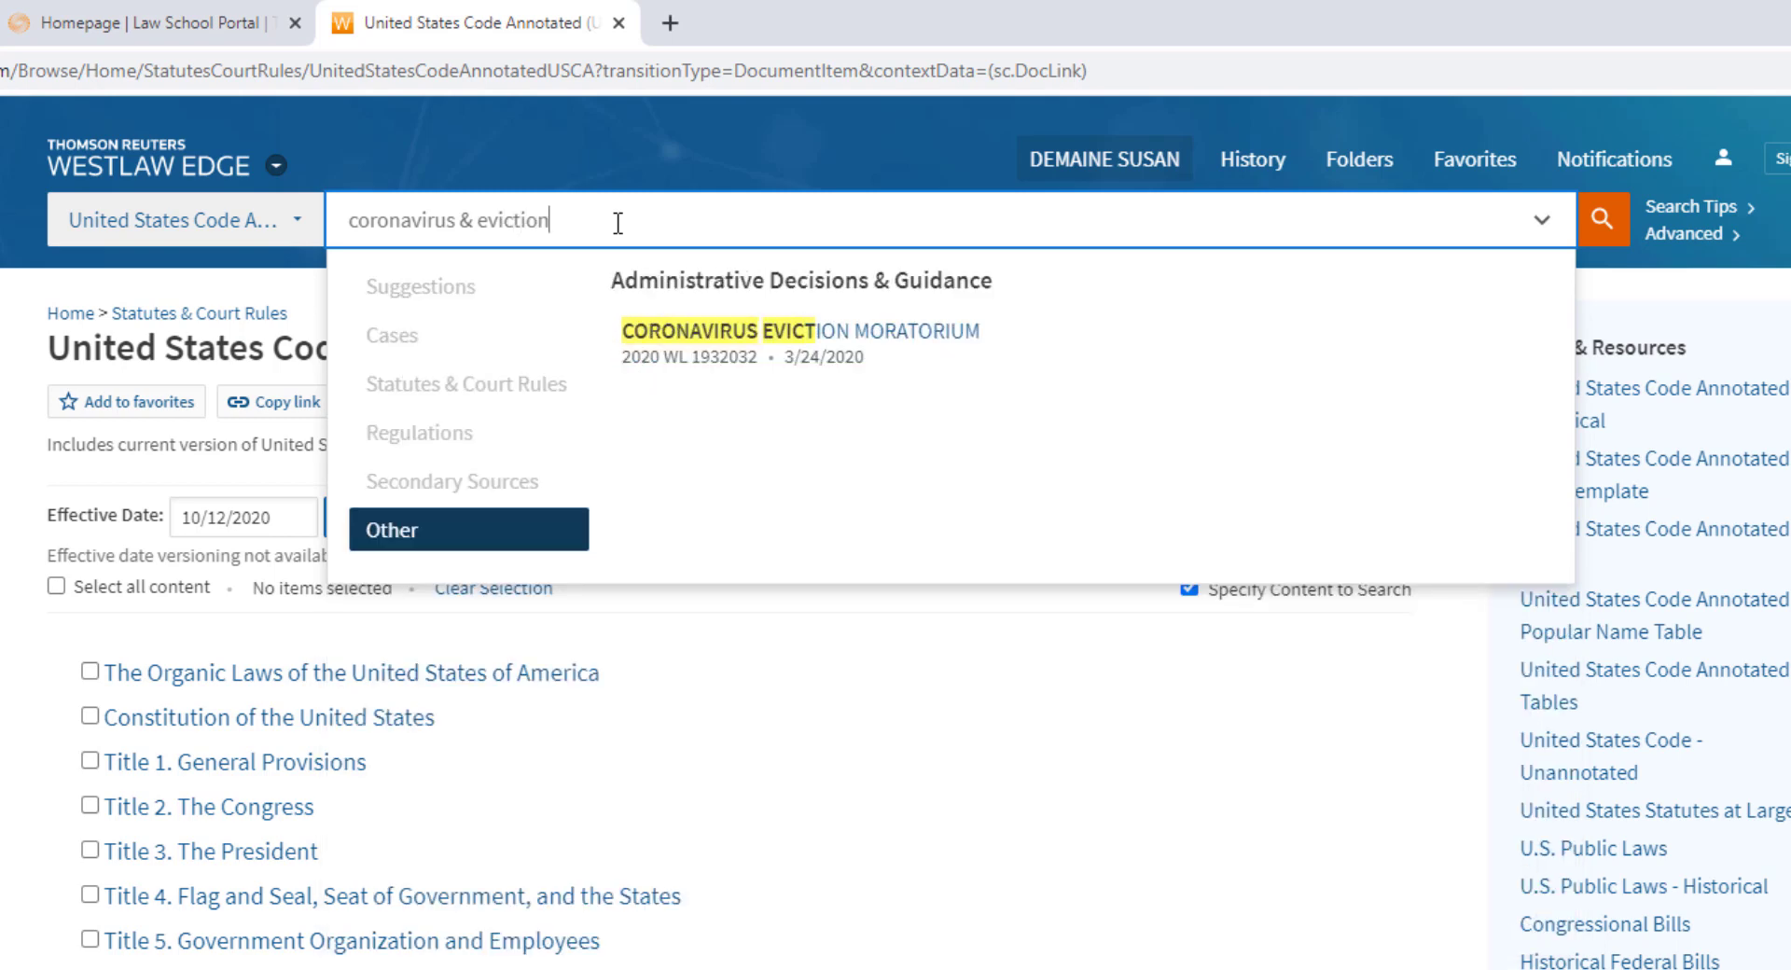
key("Return")
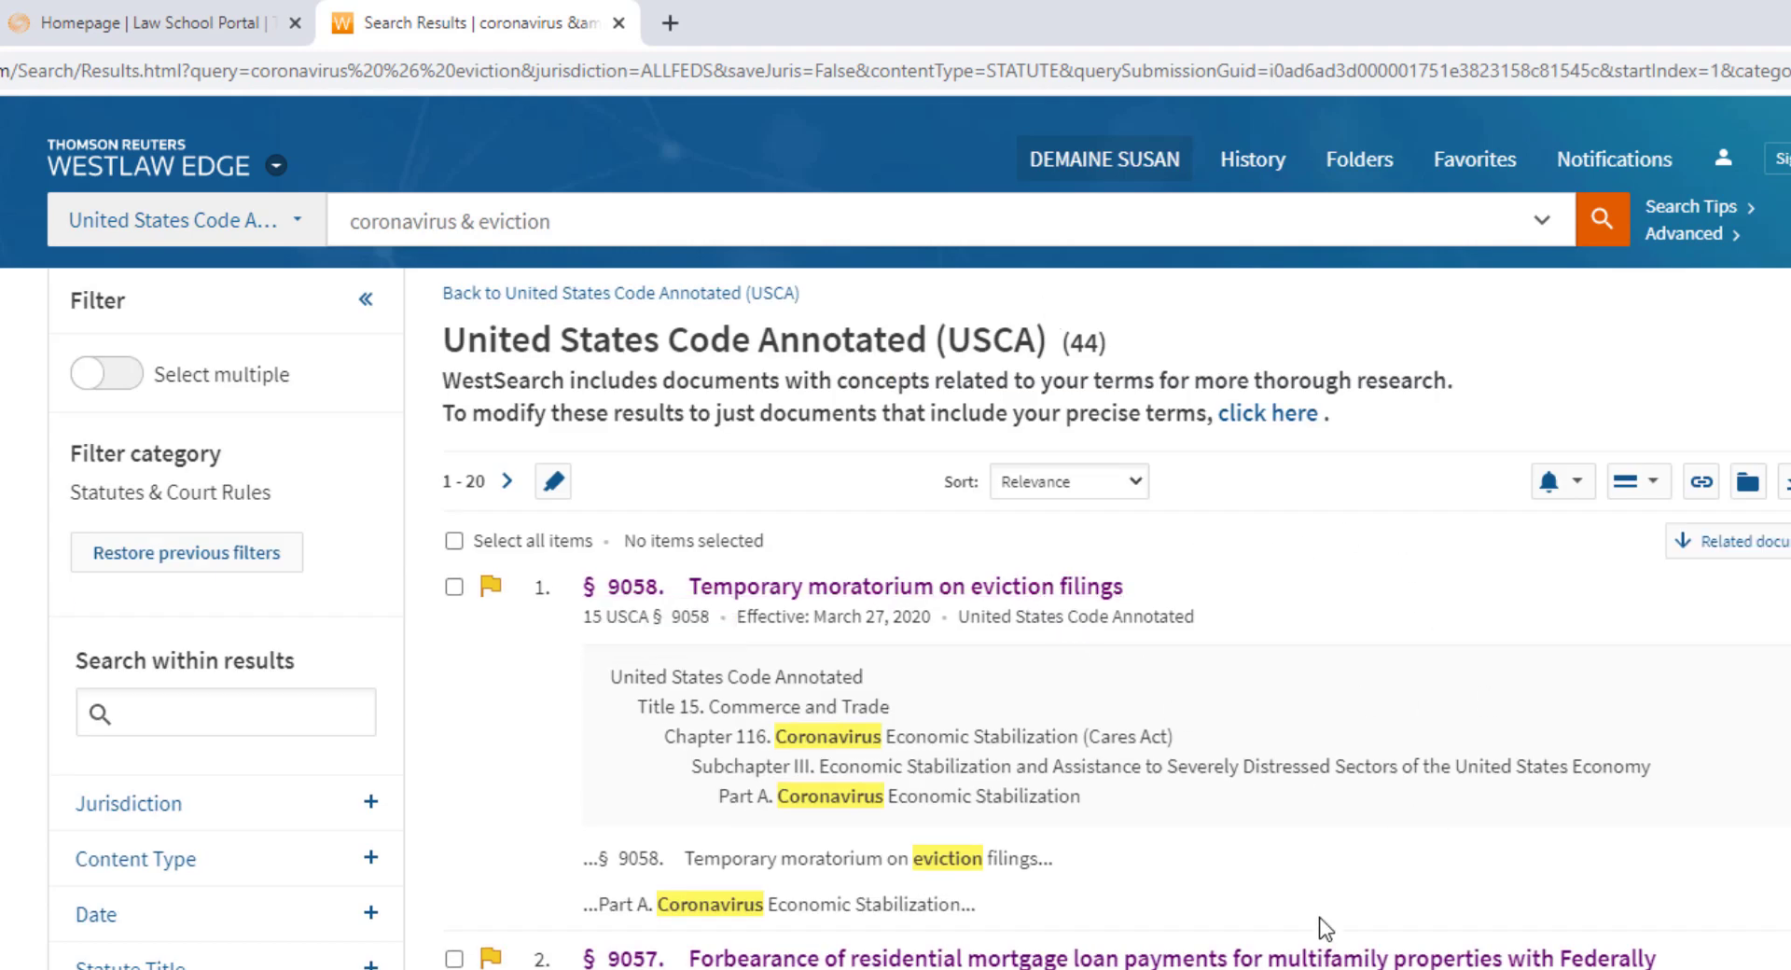
- Look over the top search results, open § 9058, Temporary moratorium on eviction filings, and read through its definitions toward the moratorium subsection
scroll(1319, 927, "down", 3)
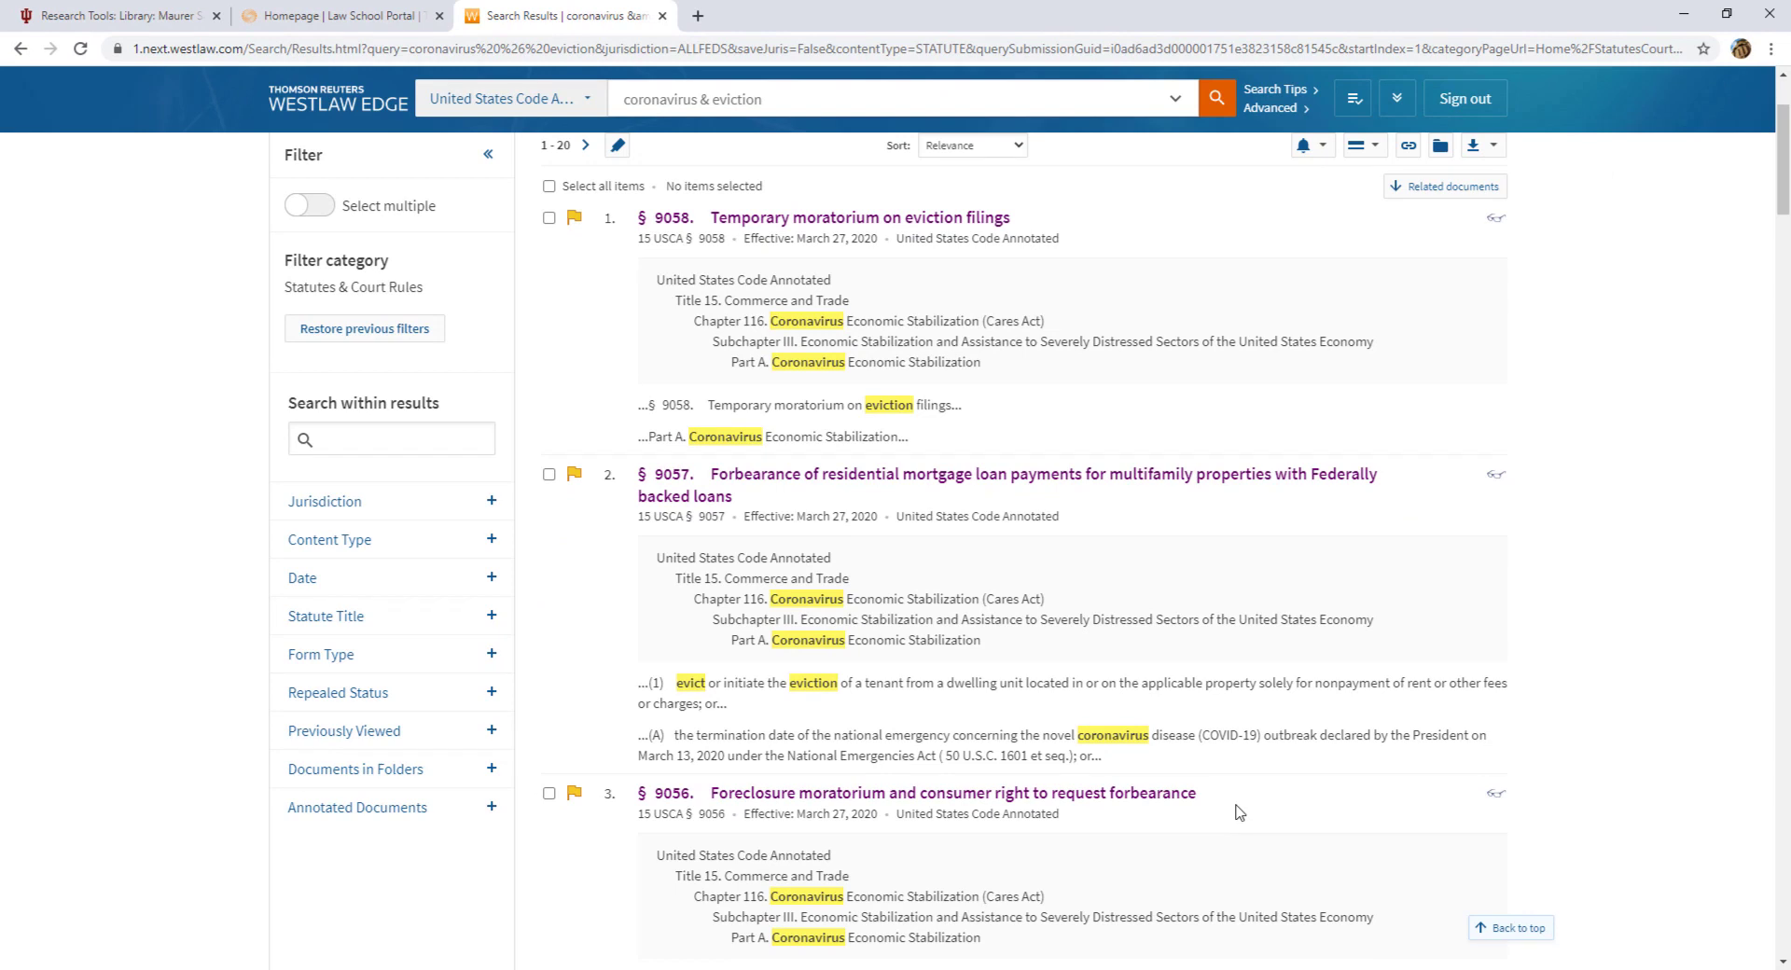
scroll(1311, 802, "down", 1)
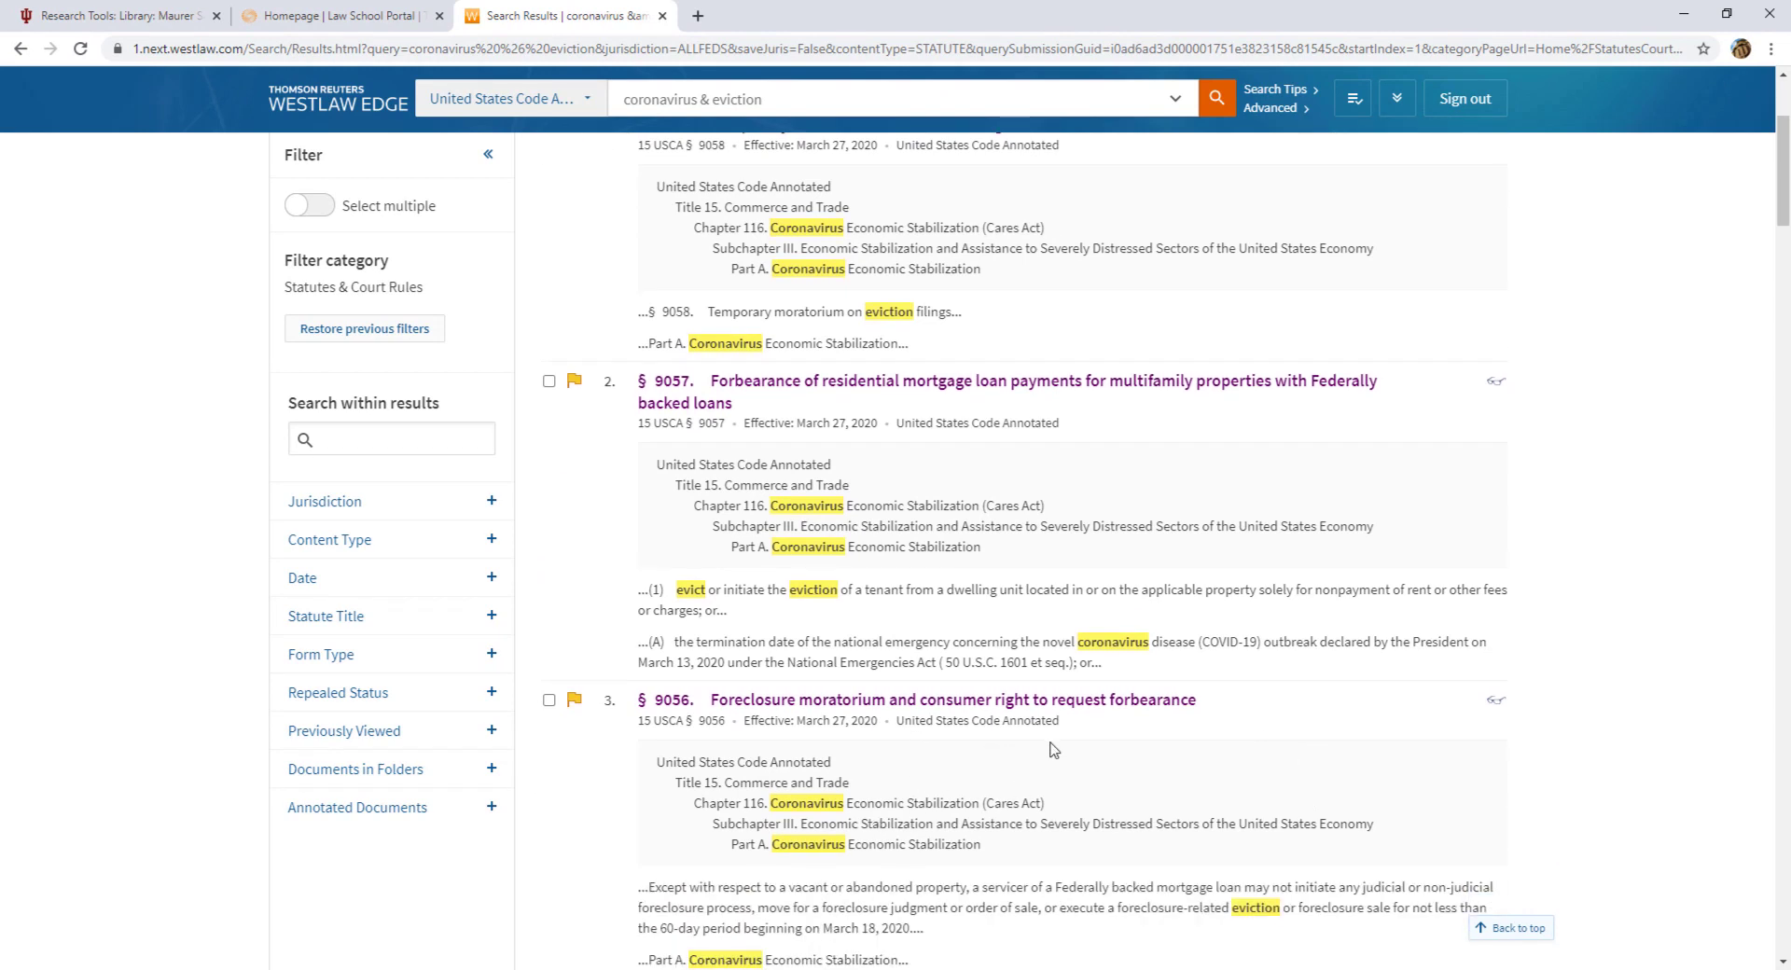
scroll(1251, 727, "up", 3)
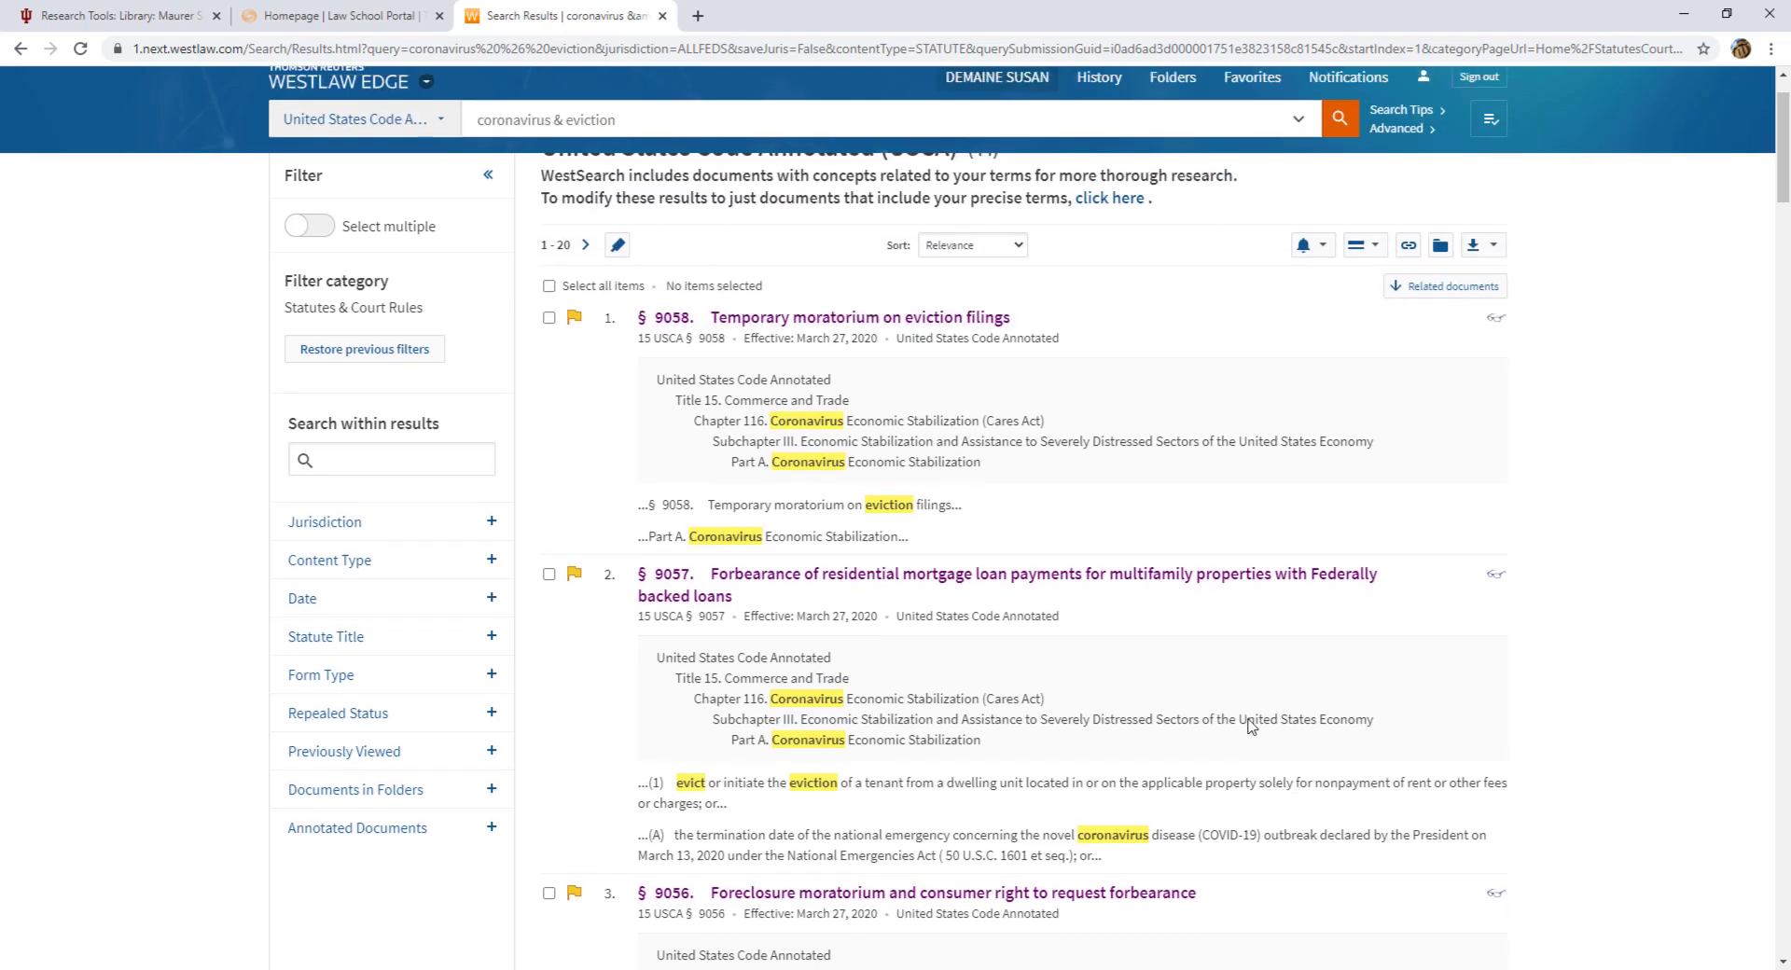
left_click(901, 412)
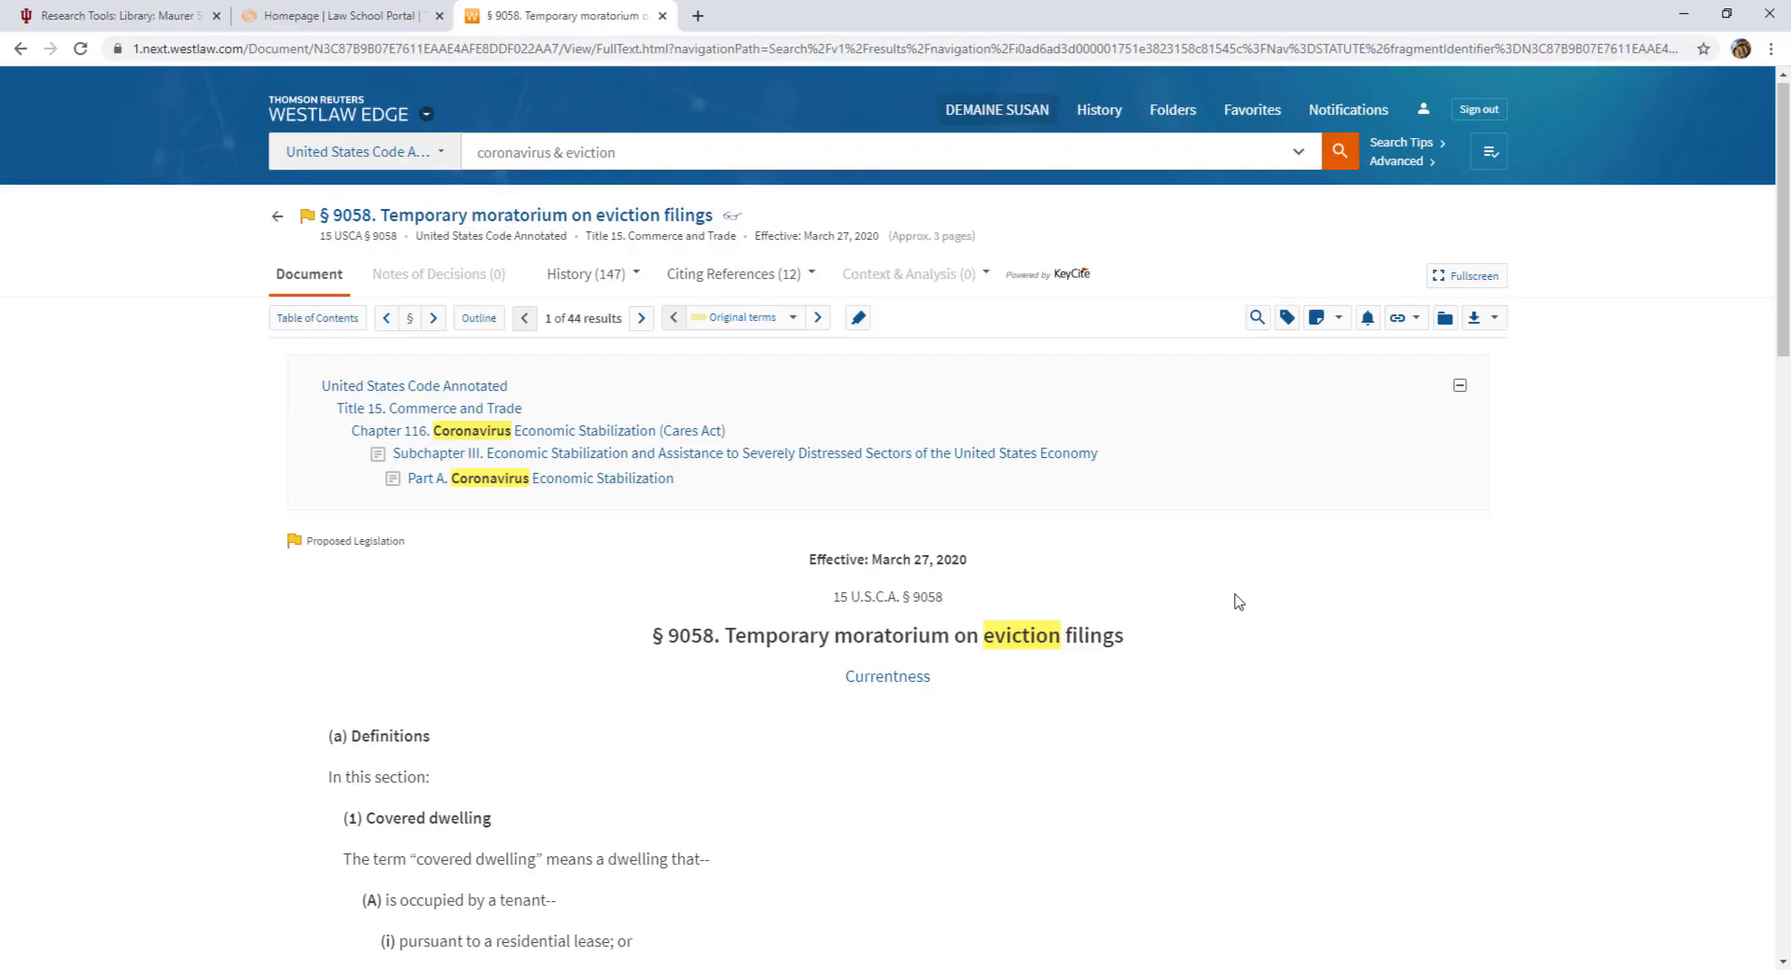
scroll(1238, 602, "down", 2)
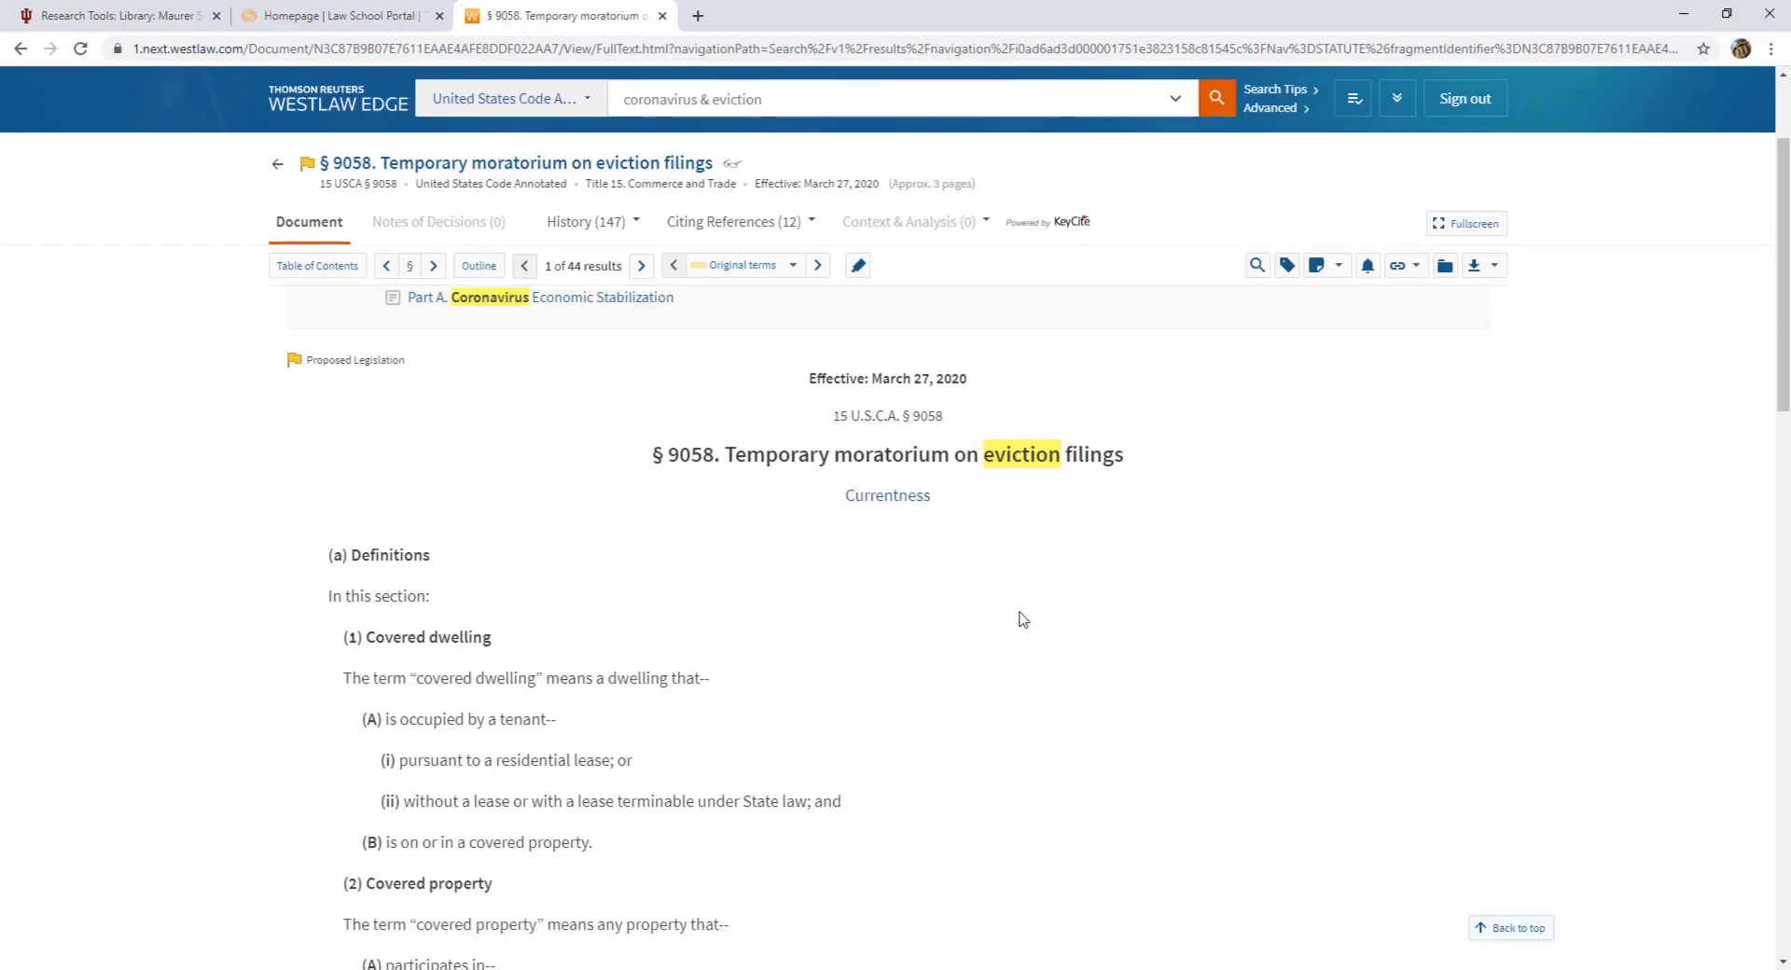
scroll(1096, 622, "down", 9)
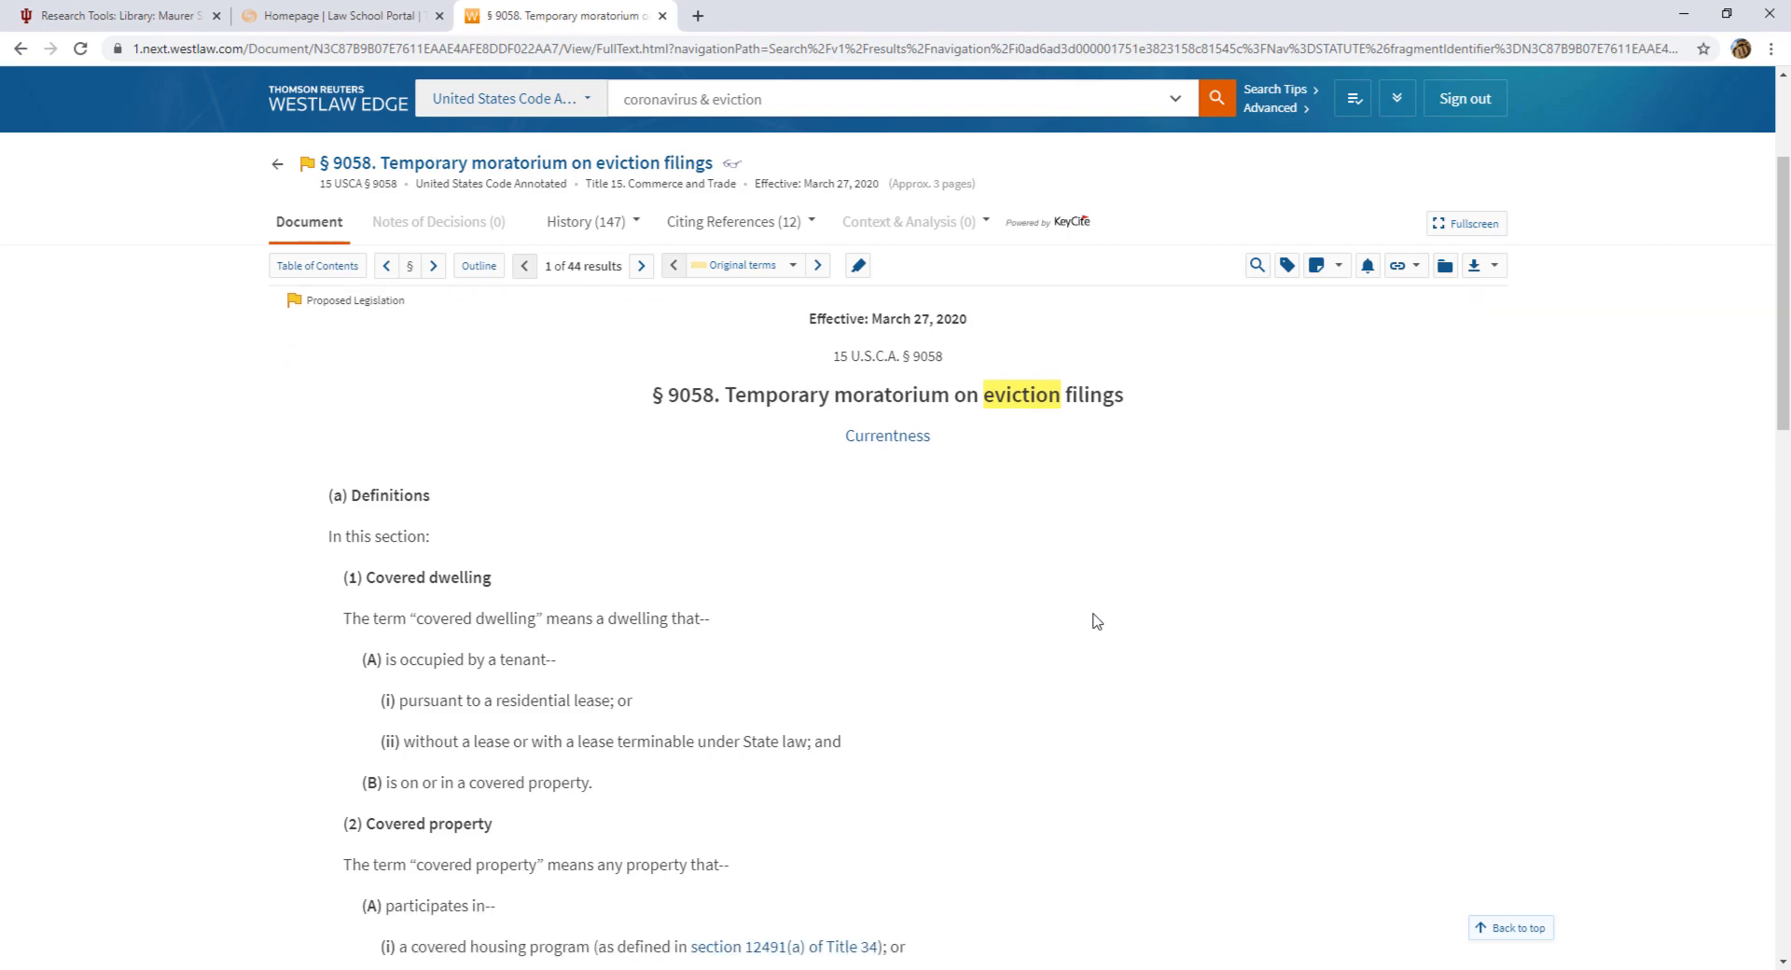
scroll(1097, 621, "down", 10)
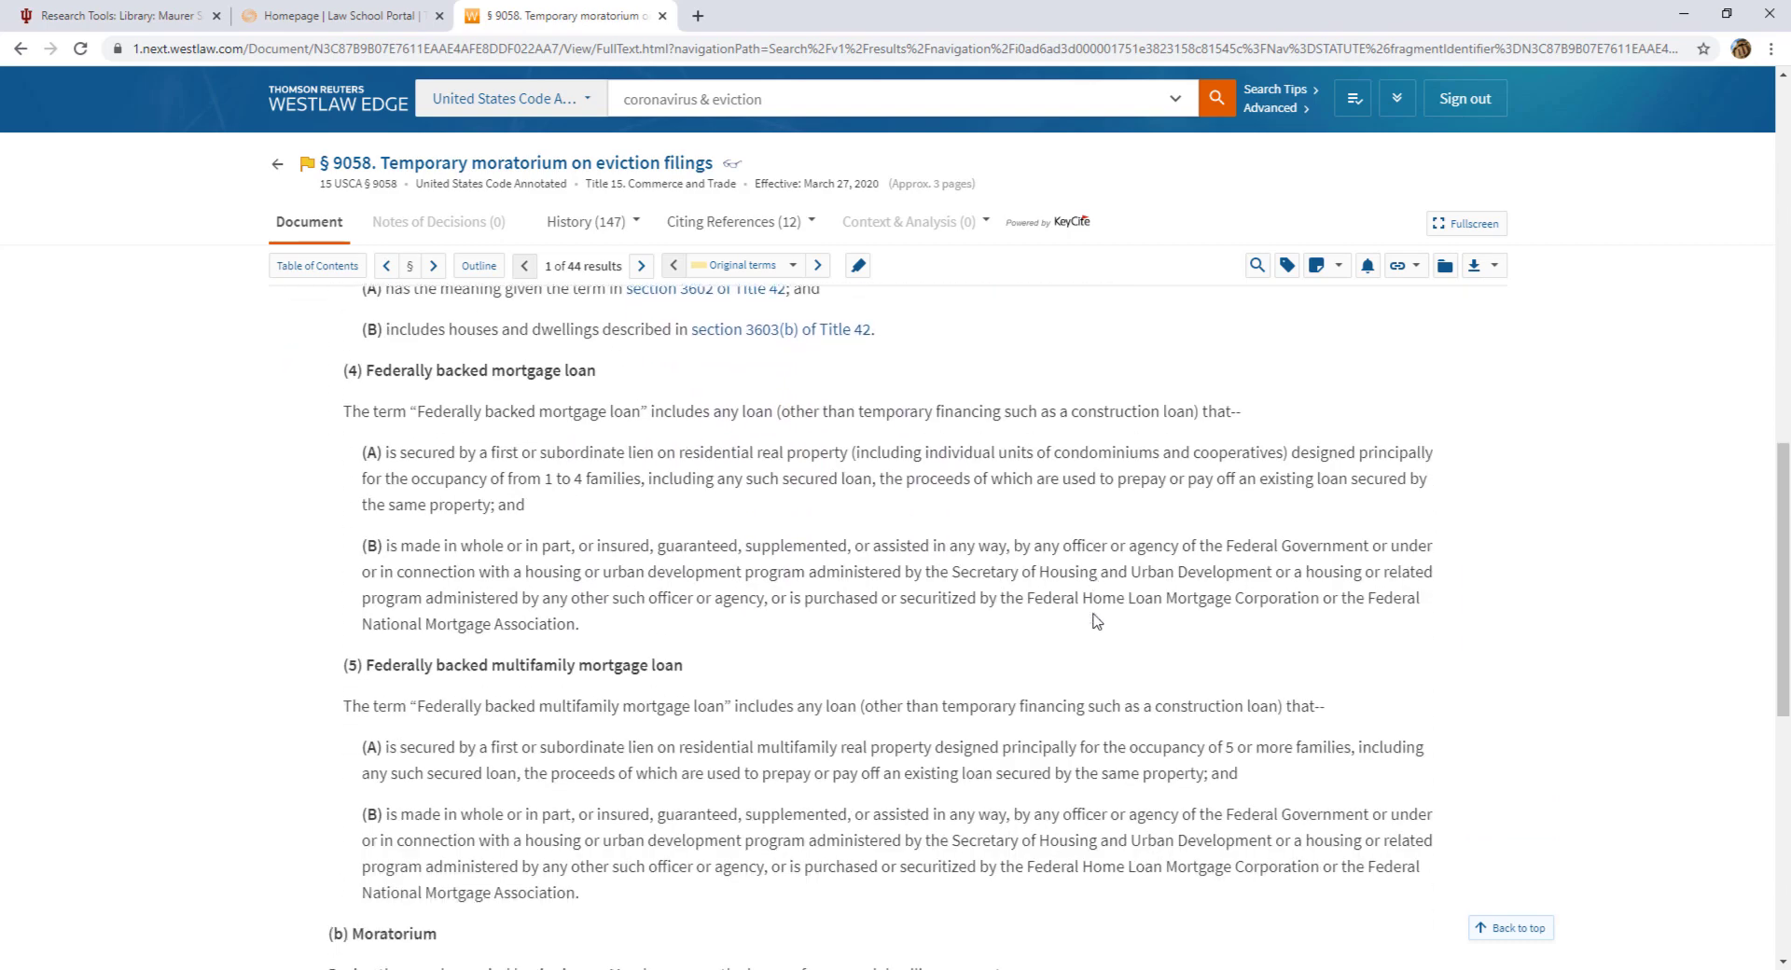